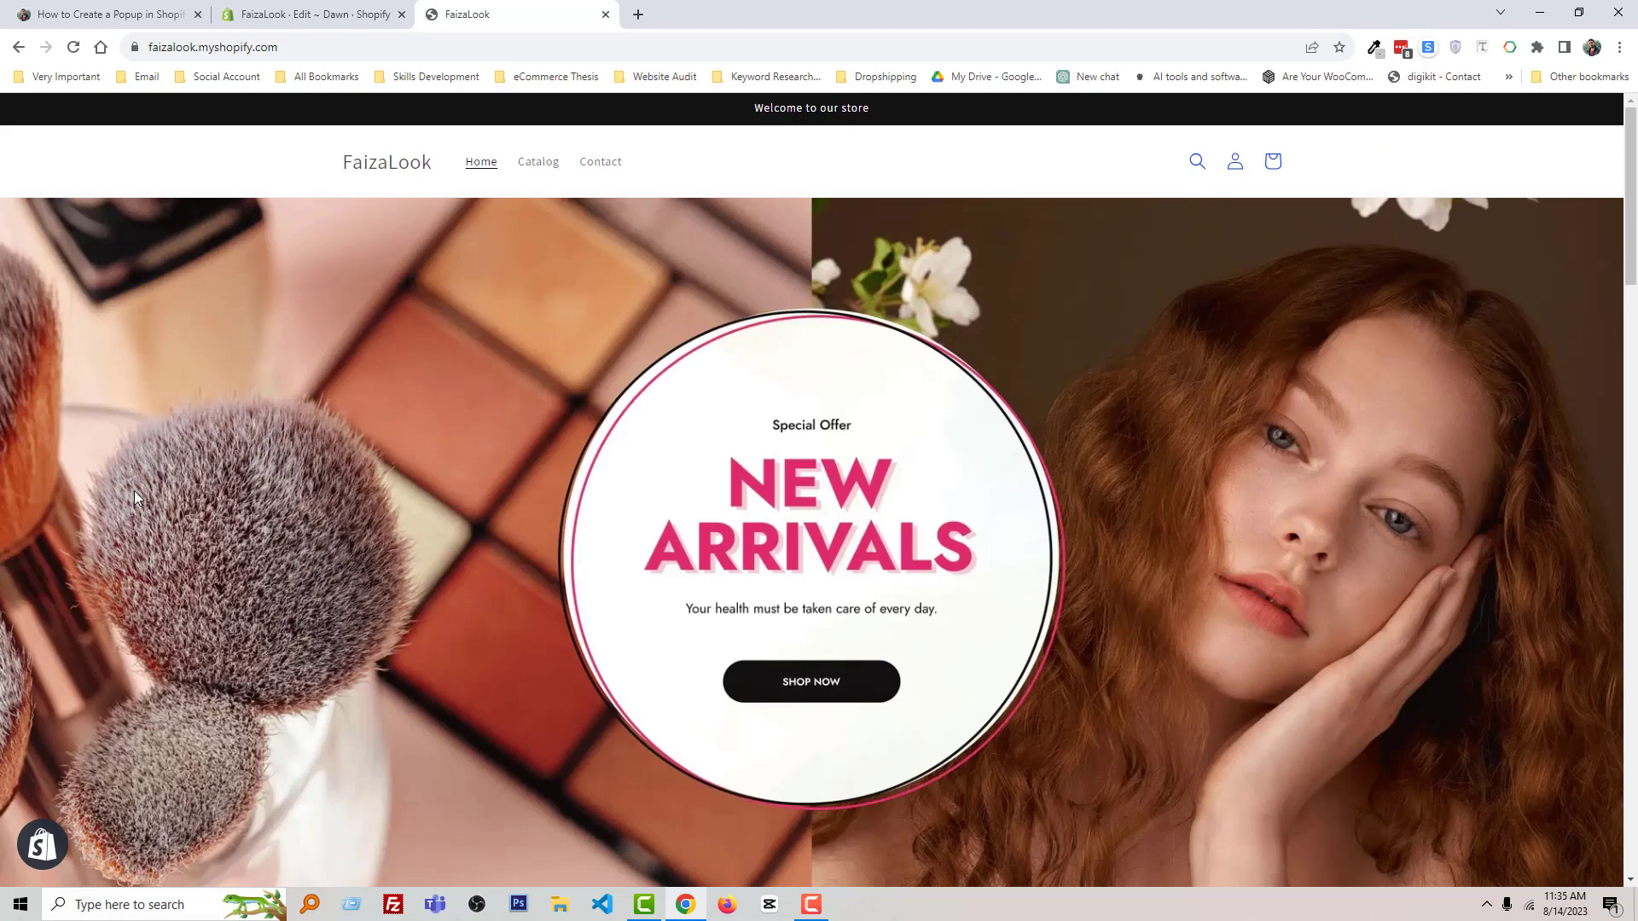
scroll(140, 491, down, 5)
scroll(140, 490, down, 5)
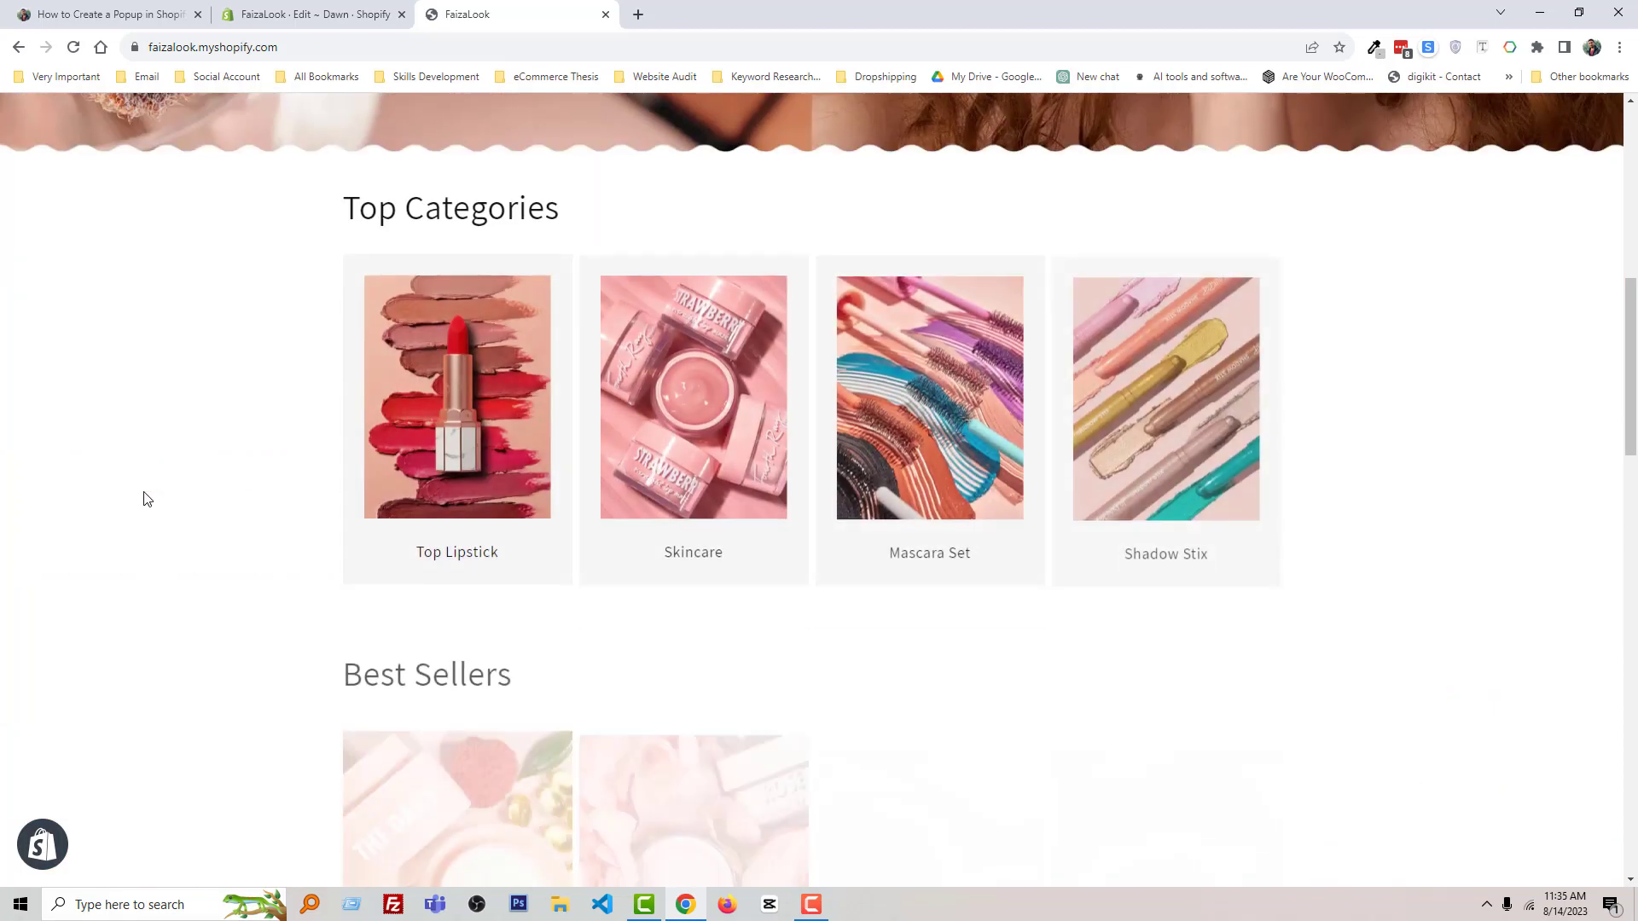
scroll(141, 491, down, 4)
scroll(145, 499, down, 2)
- Open The Daily Face Cream product page from the storefront listing
click(384, 440)
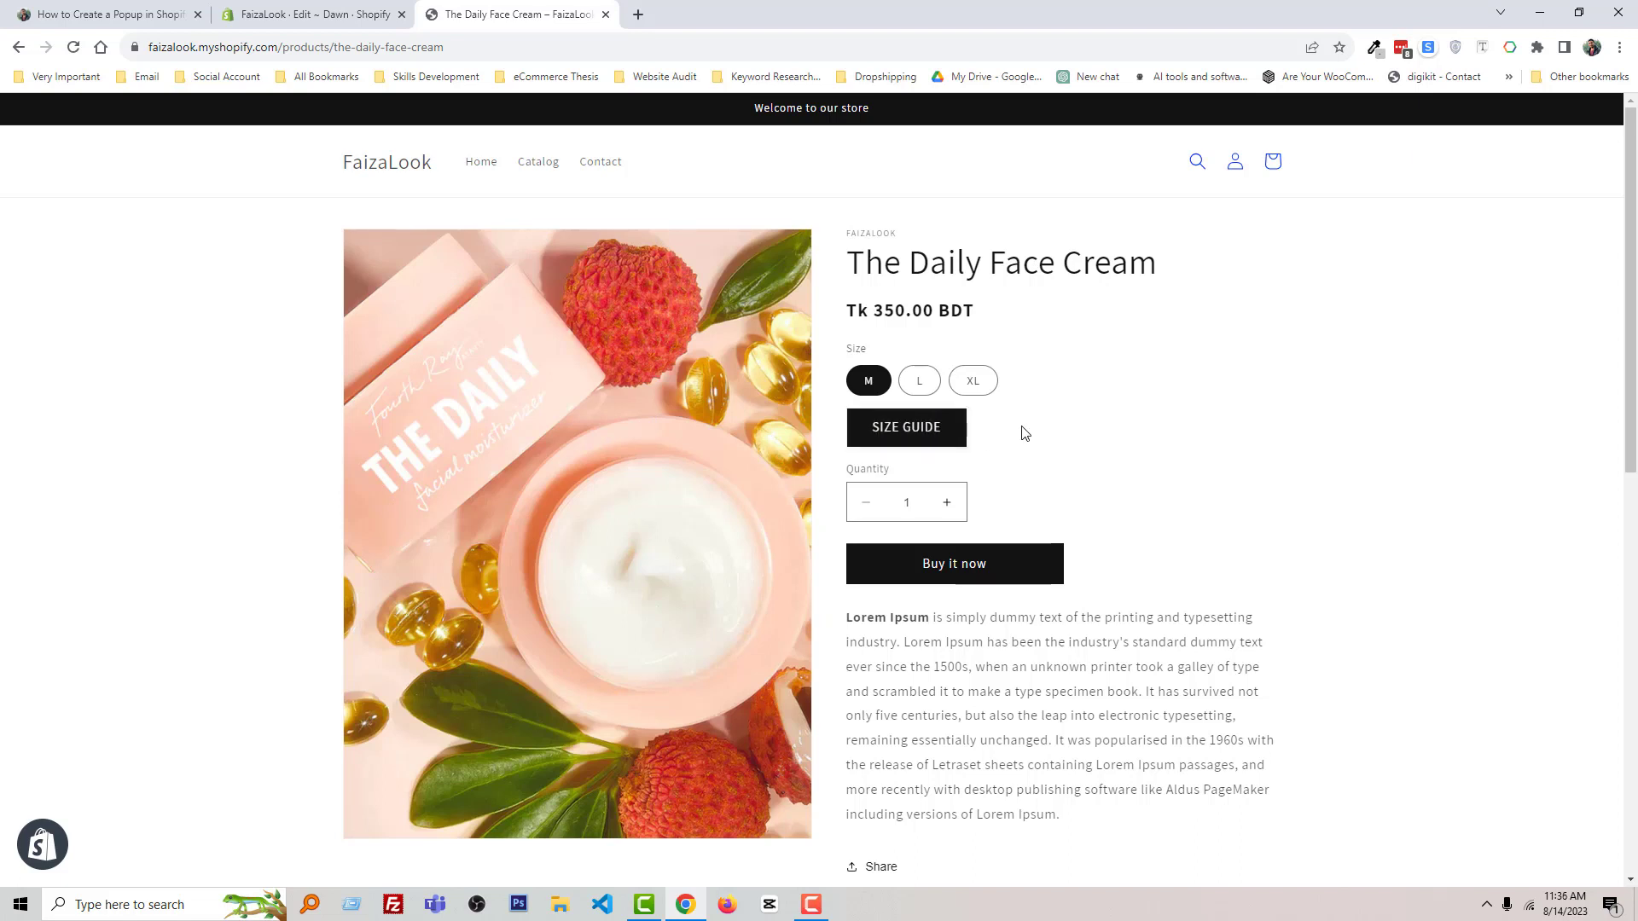
- Open and dismiss the Size Guide popup twice with GOT IT to confirm it toggles
click(947, 432)
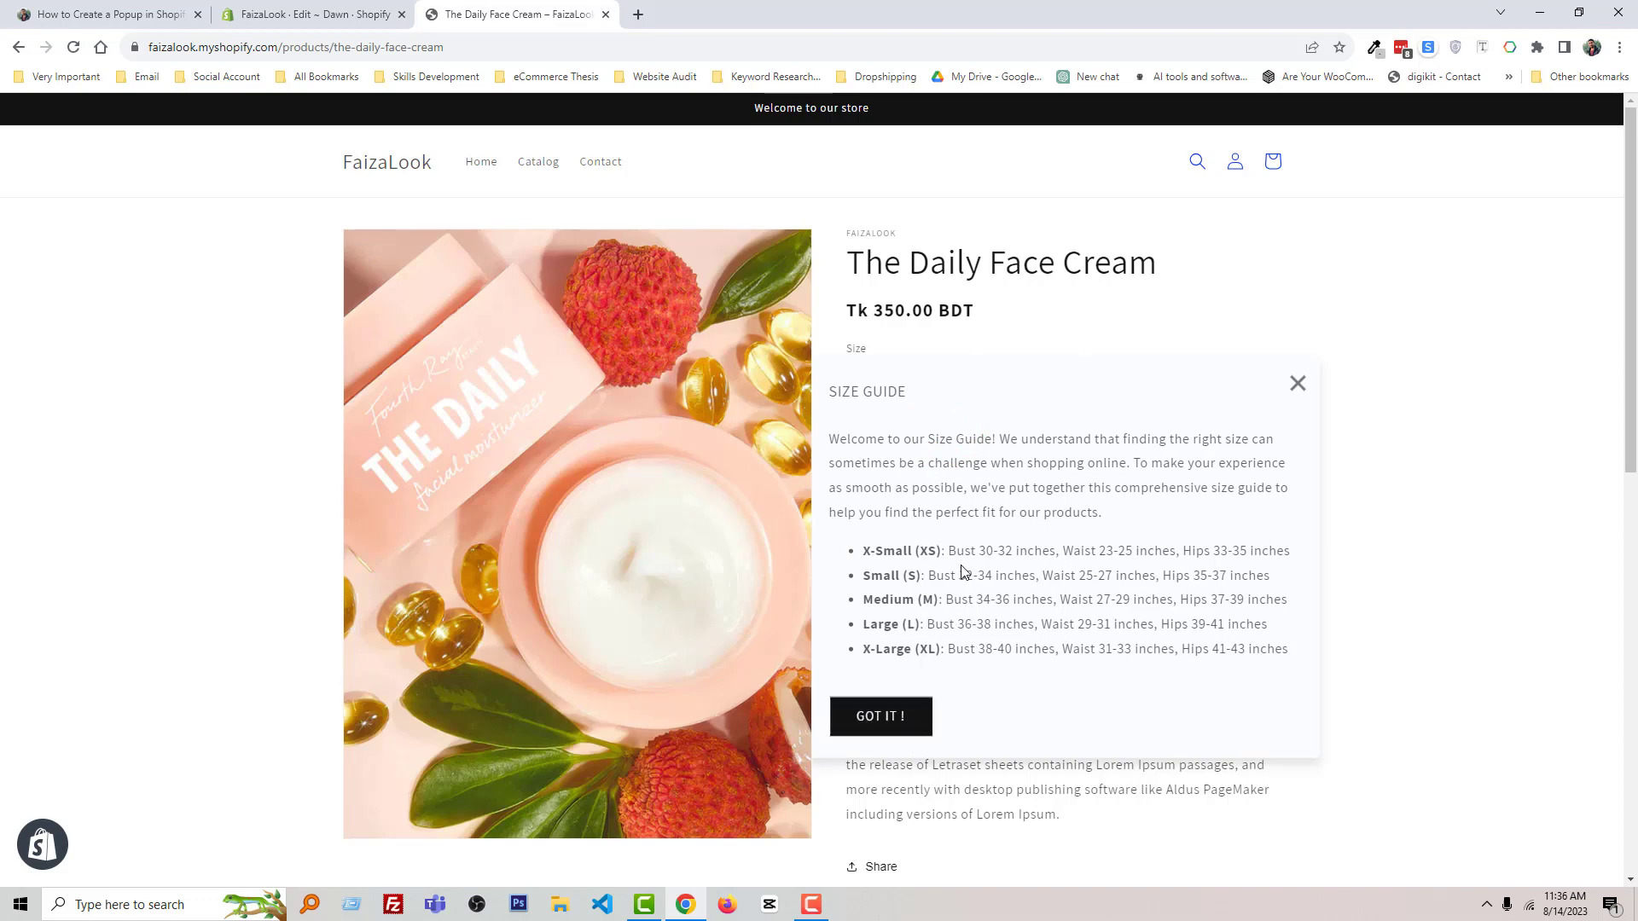
click(878, 716)
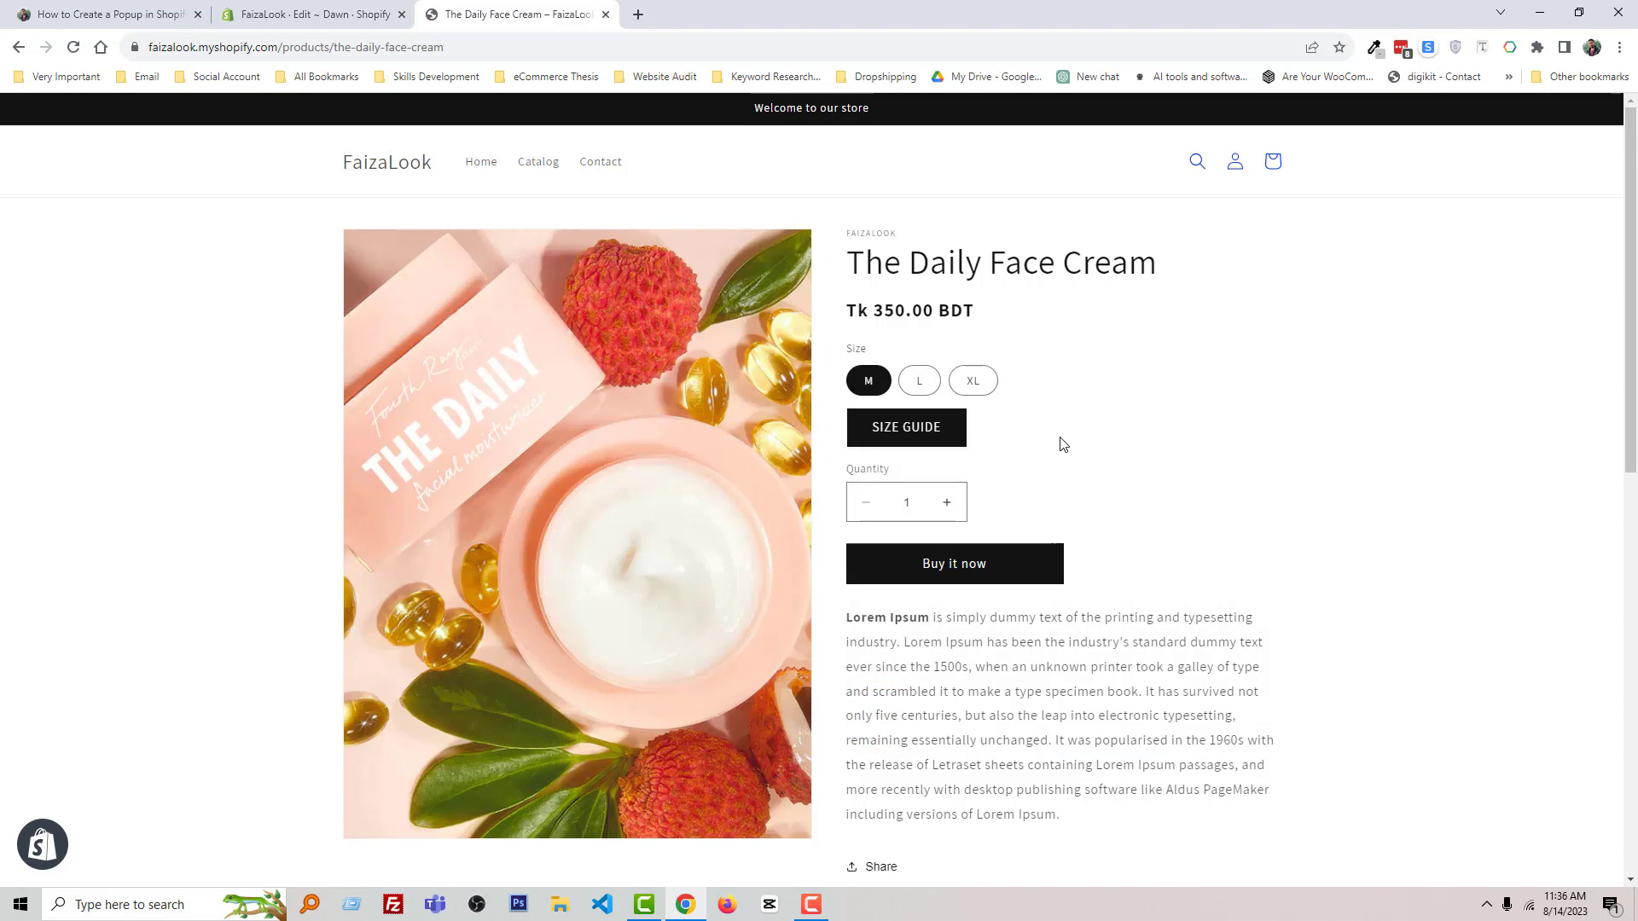
click(938, 435)
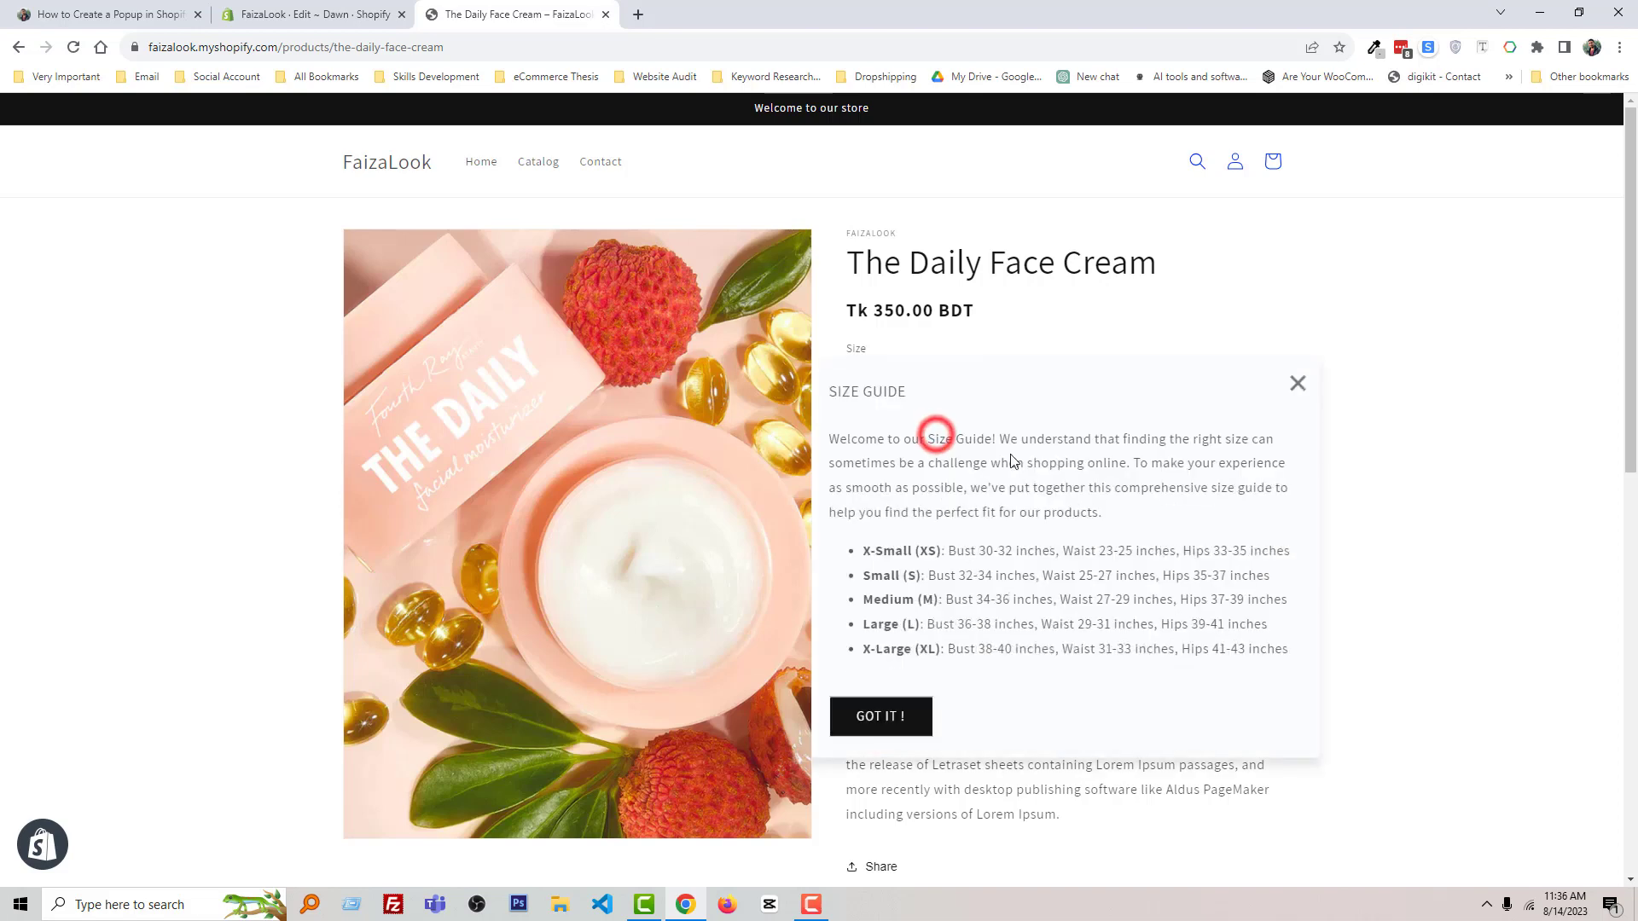
click(875, 722)
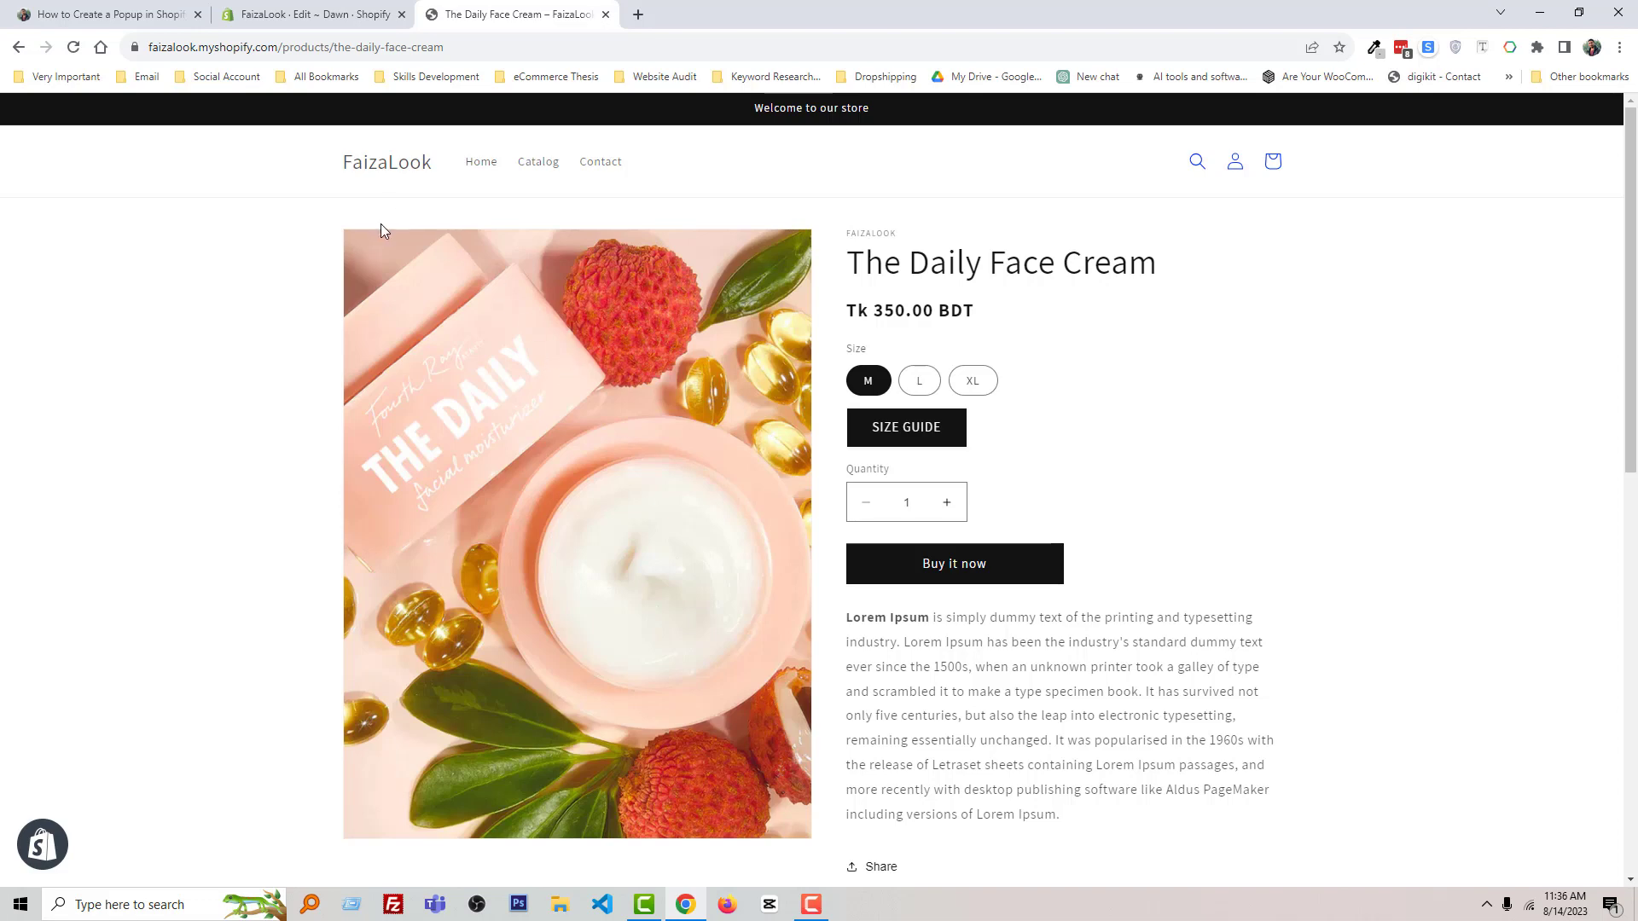
- Bring up product-variant-picker.liquid in the theme code editor, glancing at the live page
click(290, 14)
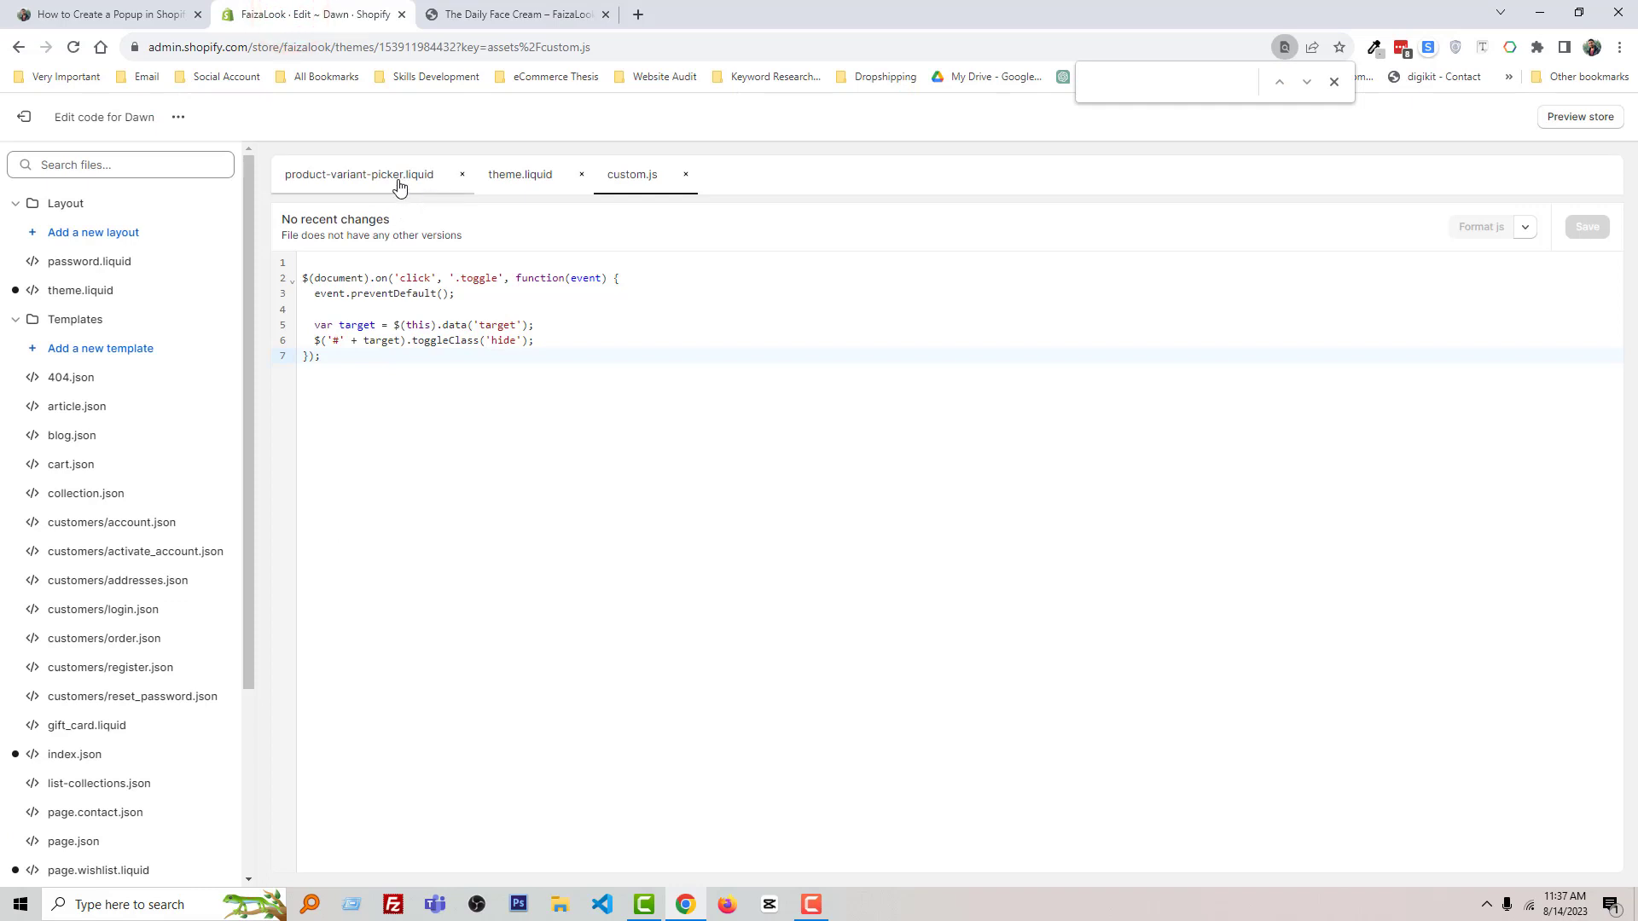
click(400, 182)
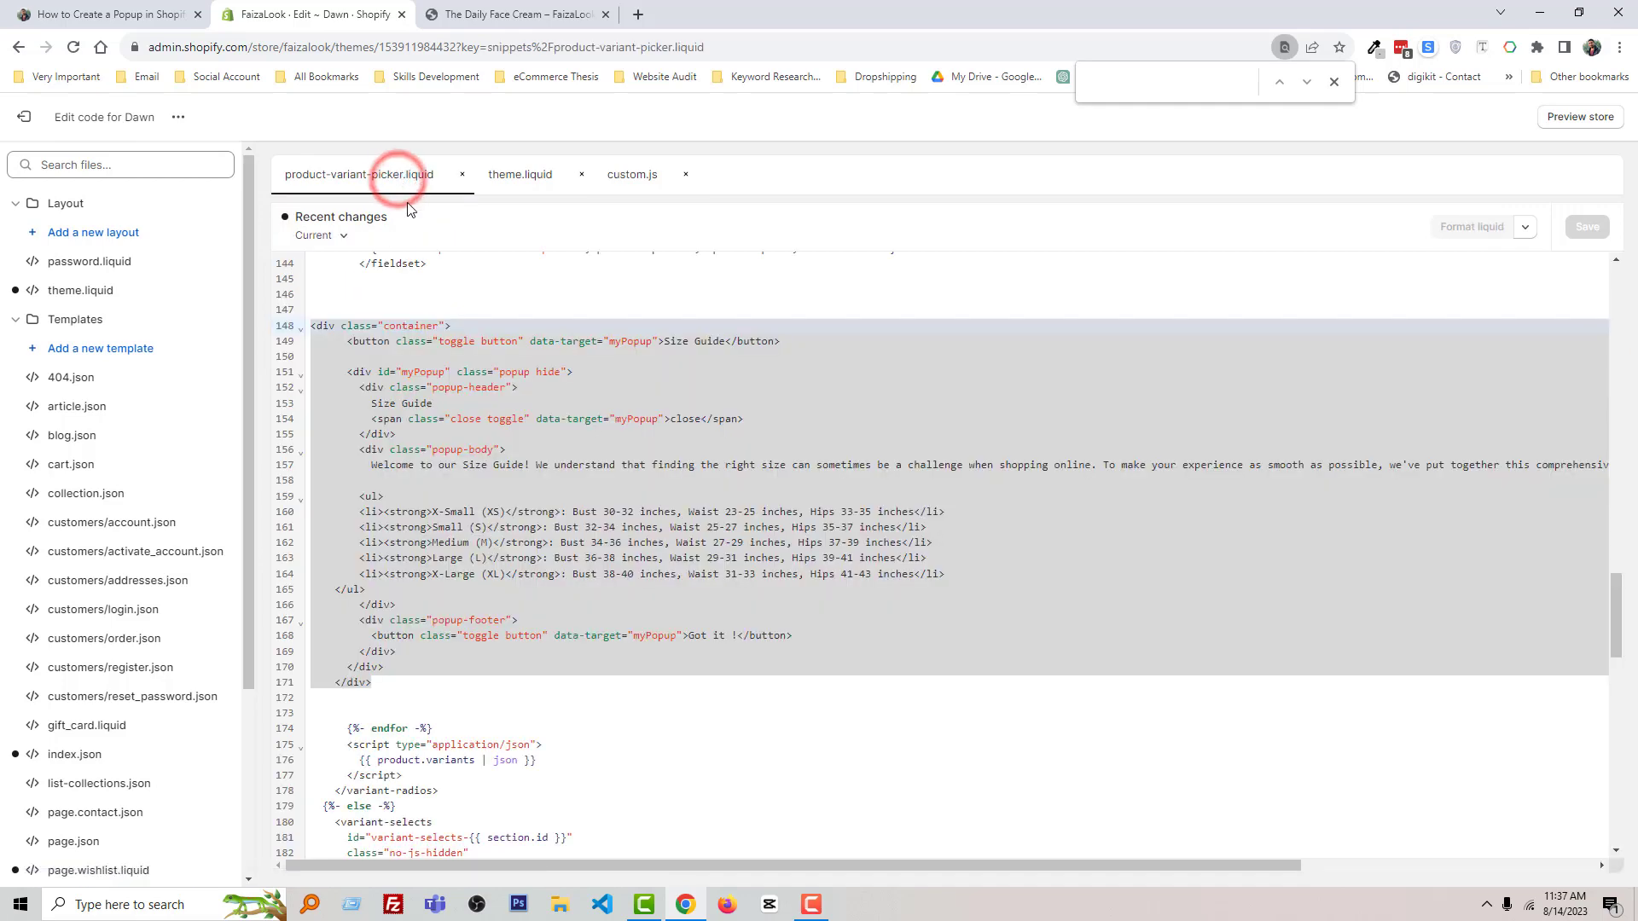
key(ctrl+Tab)
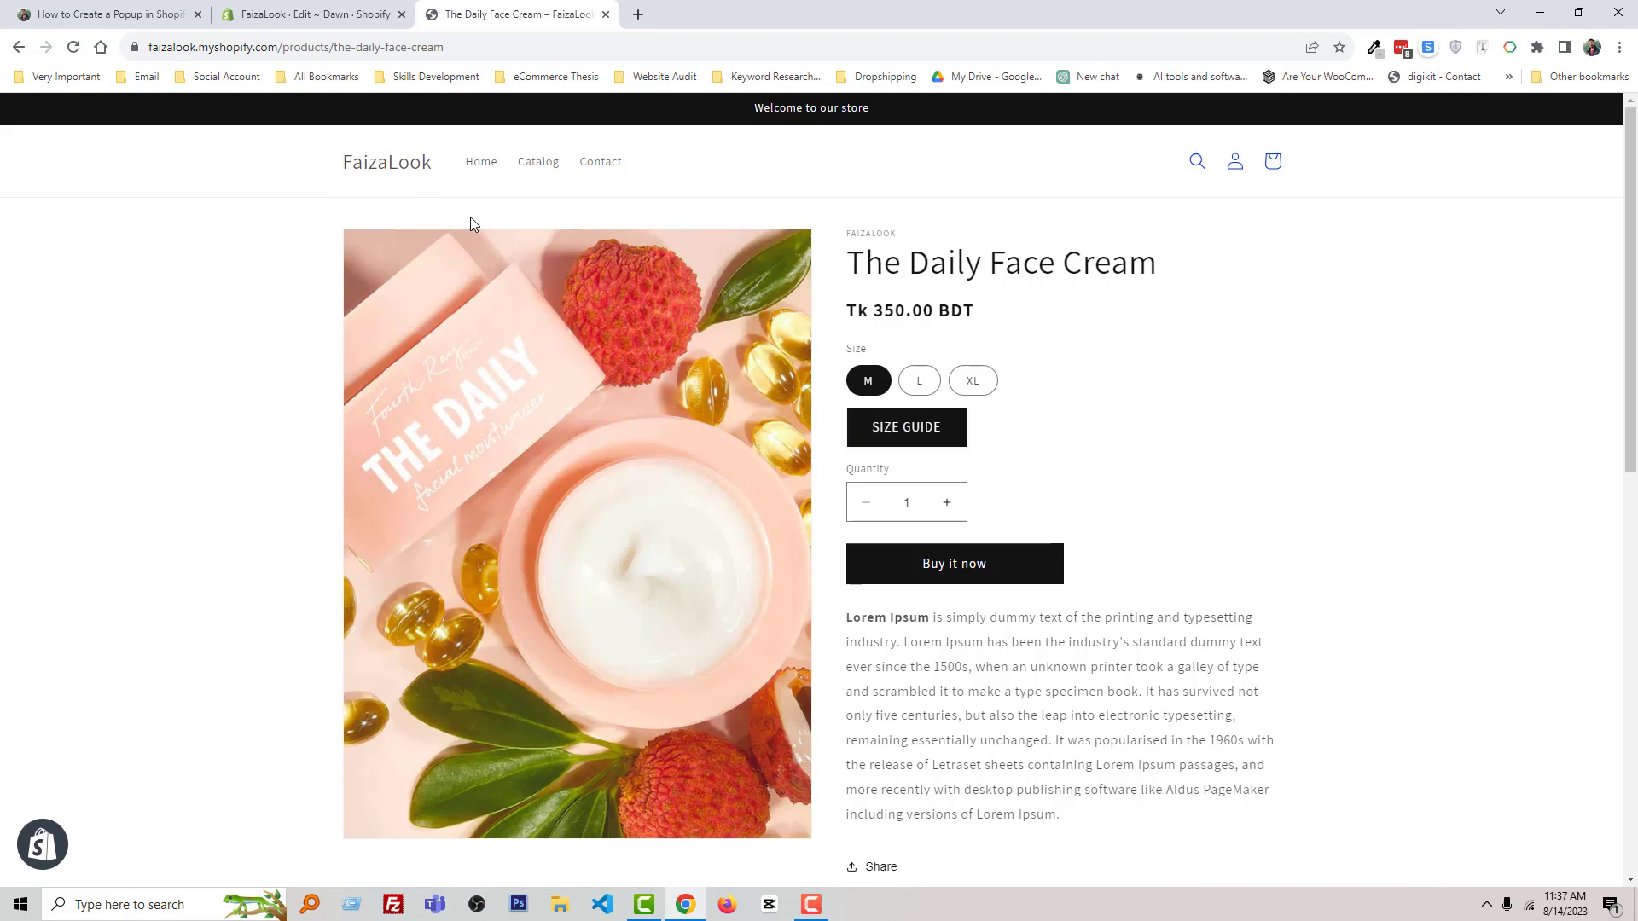
click(295, 15)
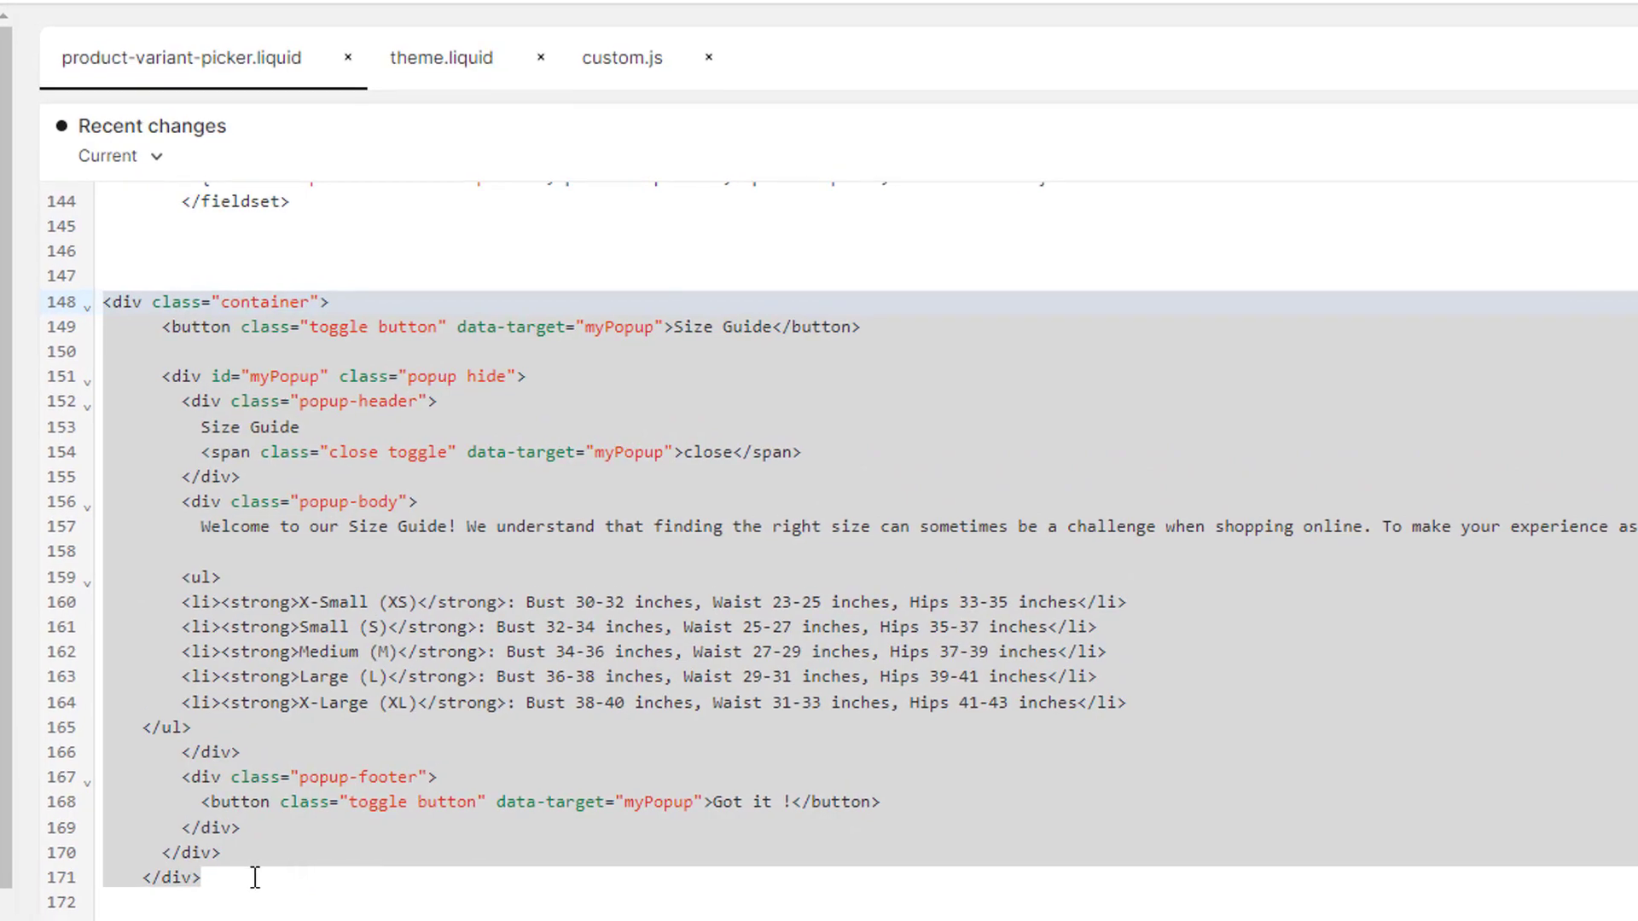
- Select the size guide popup markup on lines 148–171
click(384, 682)
drag(205, 878, 102, 302)
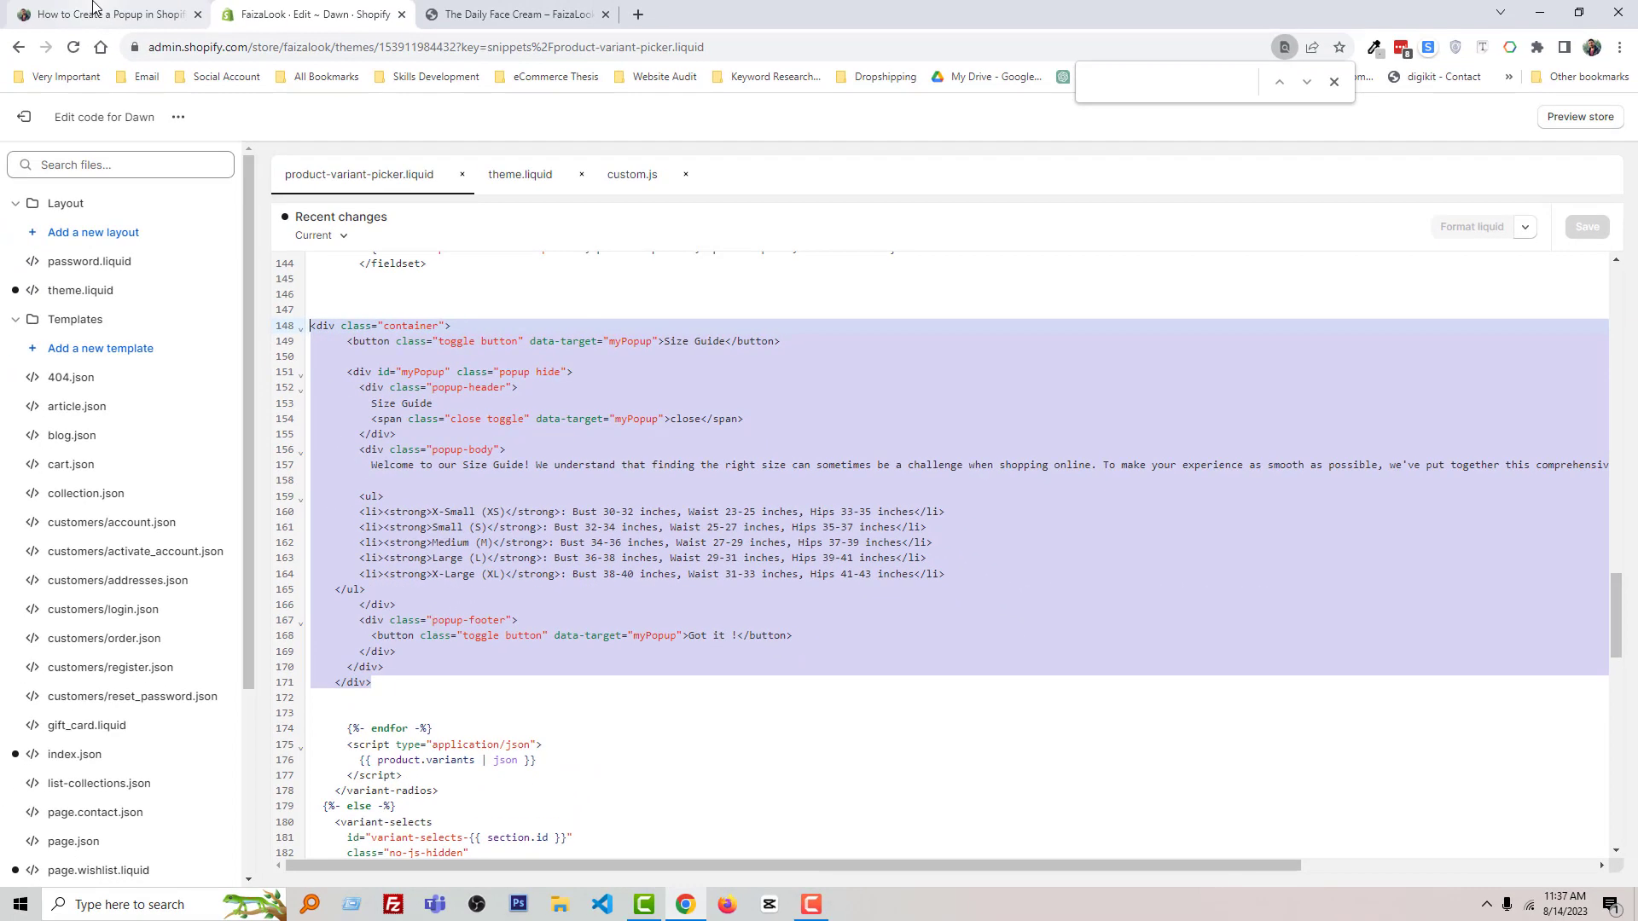
click(95, 13)
scroll(528, 378, down, 3)
scroll(577, 448, down, 2)
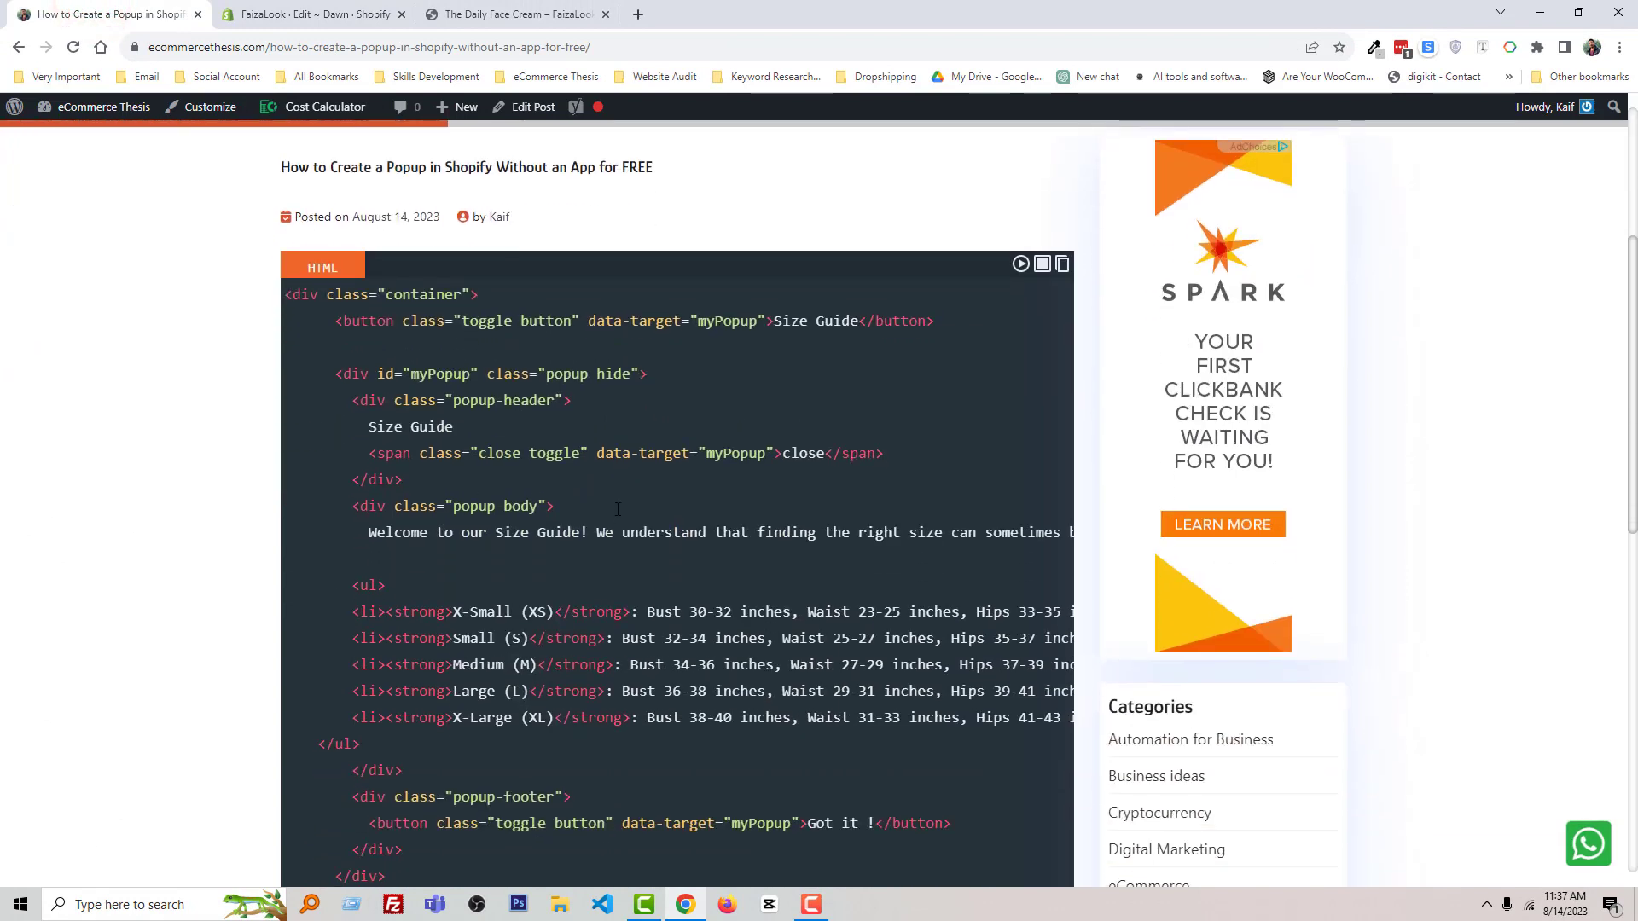
scroll(621, 513, down, 1)
scroll(384, 512, up, 1)
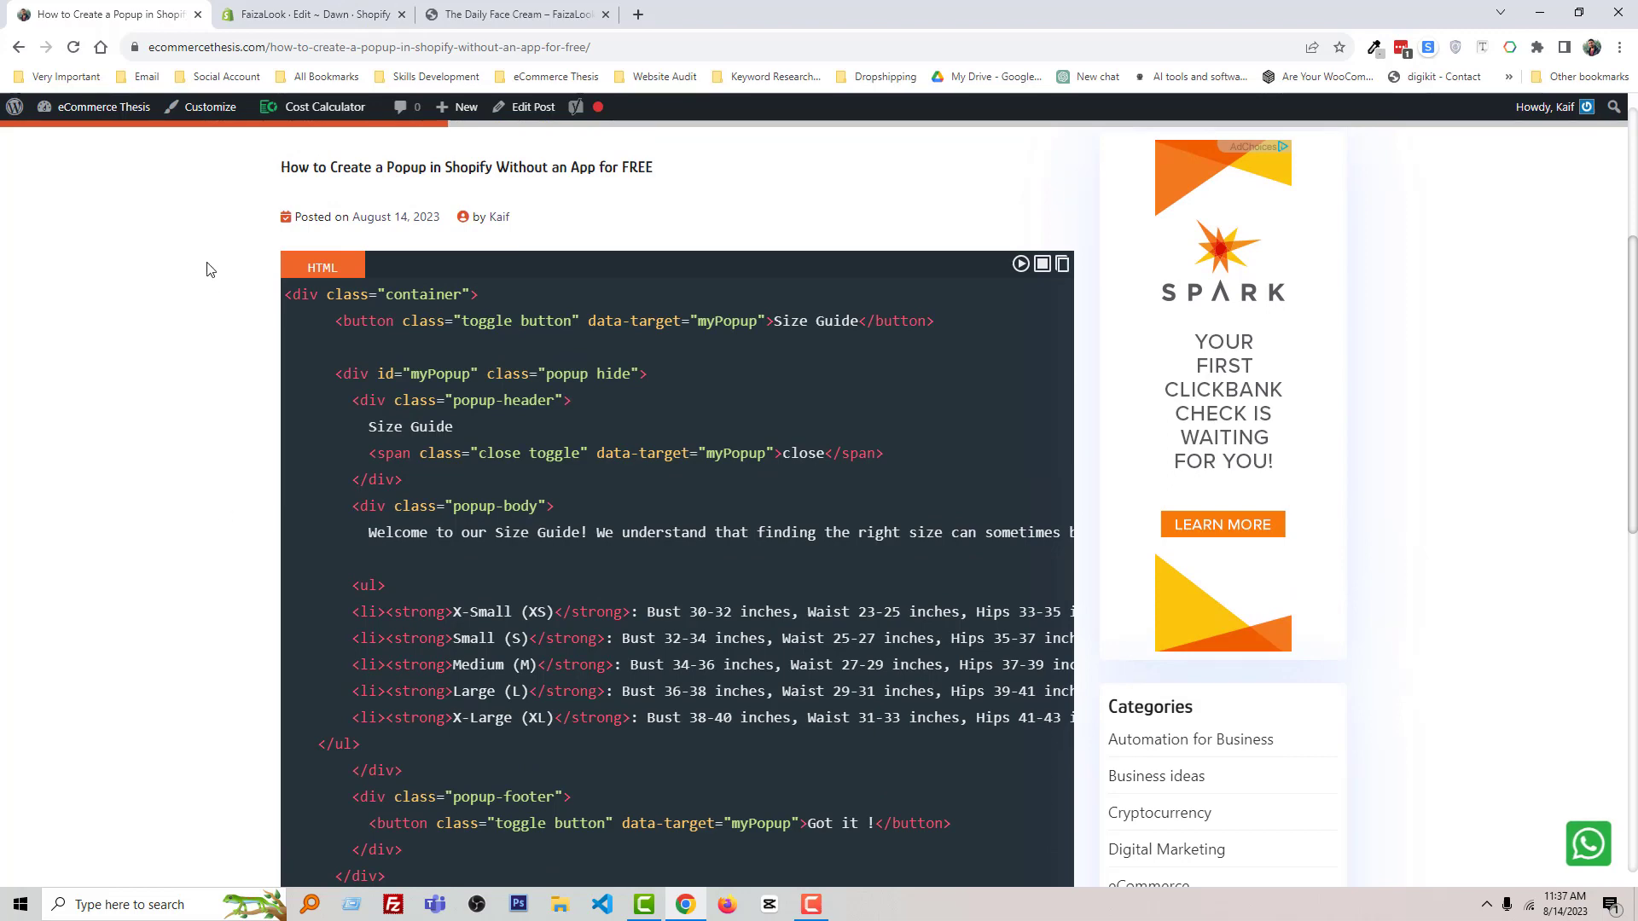
click(274, 14)
click(499, 14)
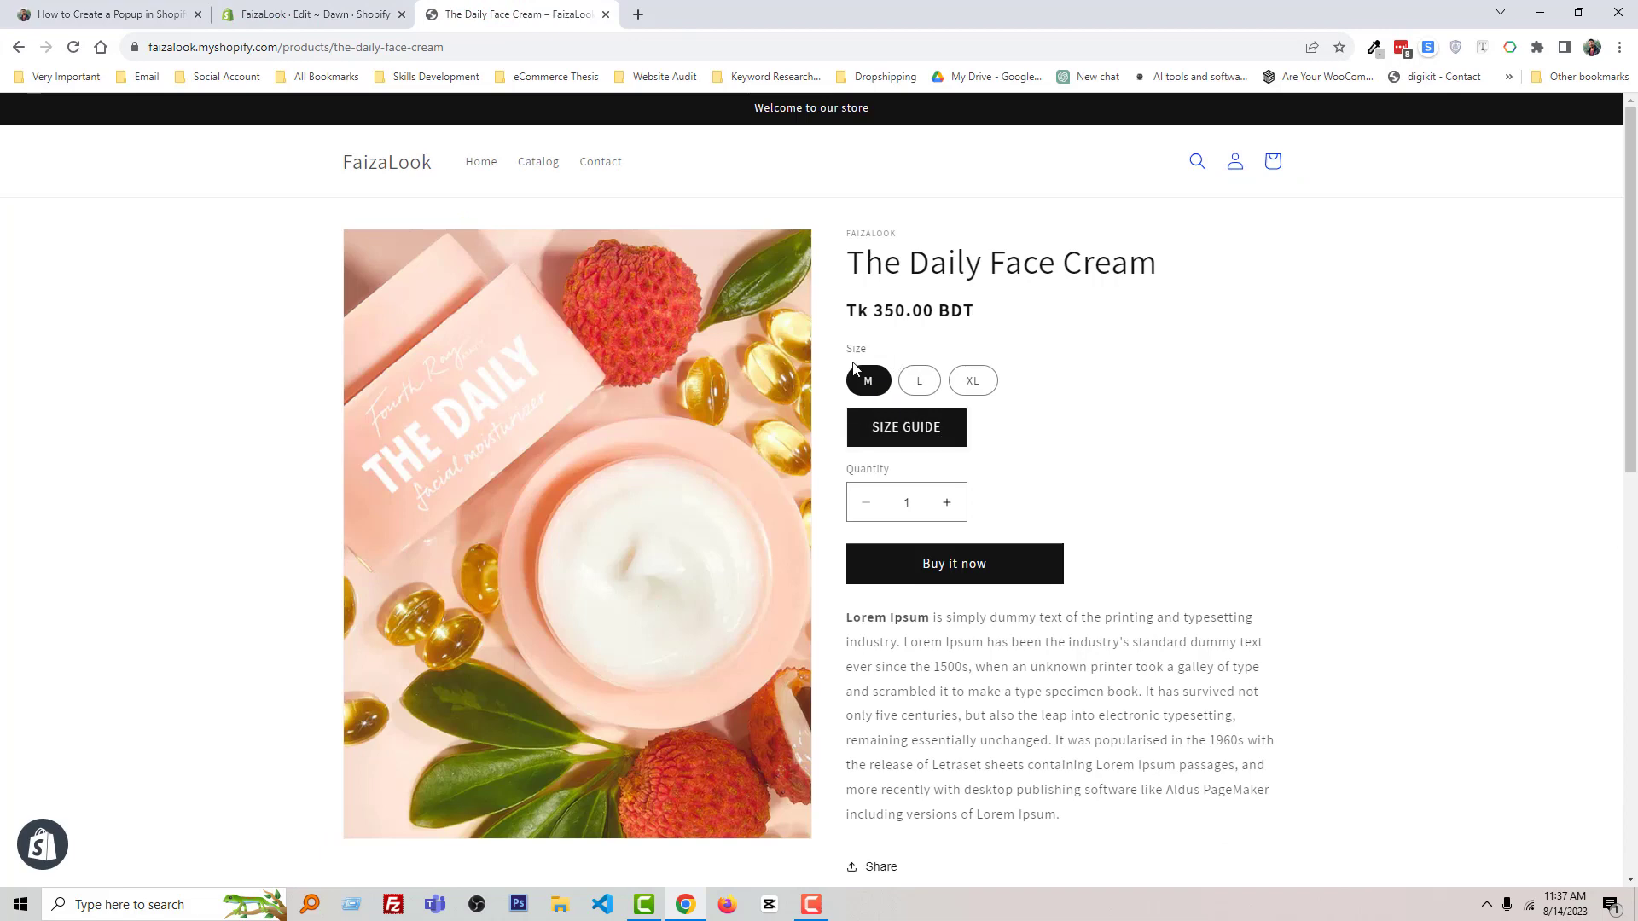
click(276, 15)
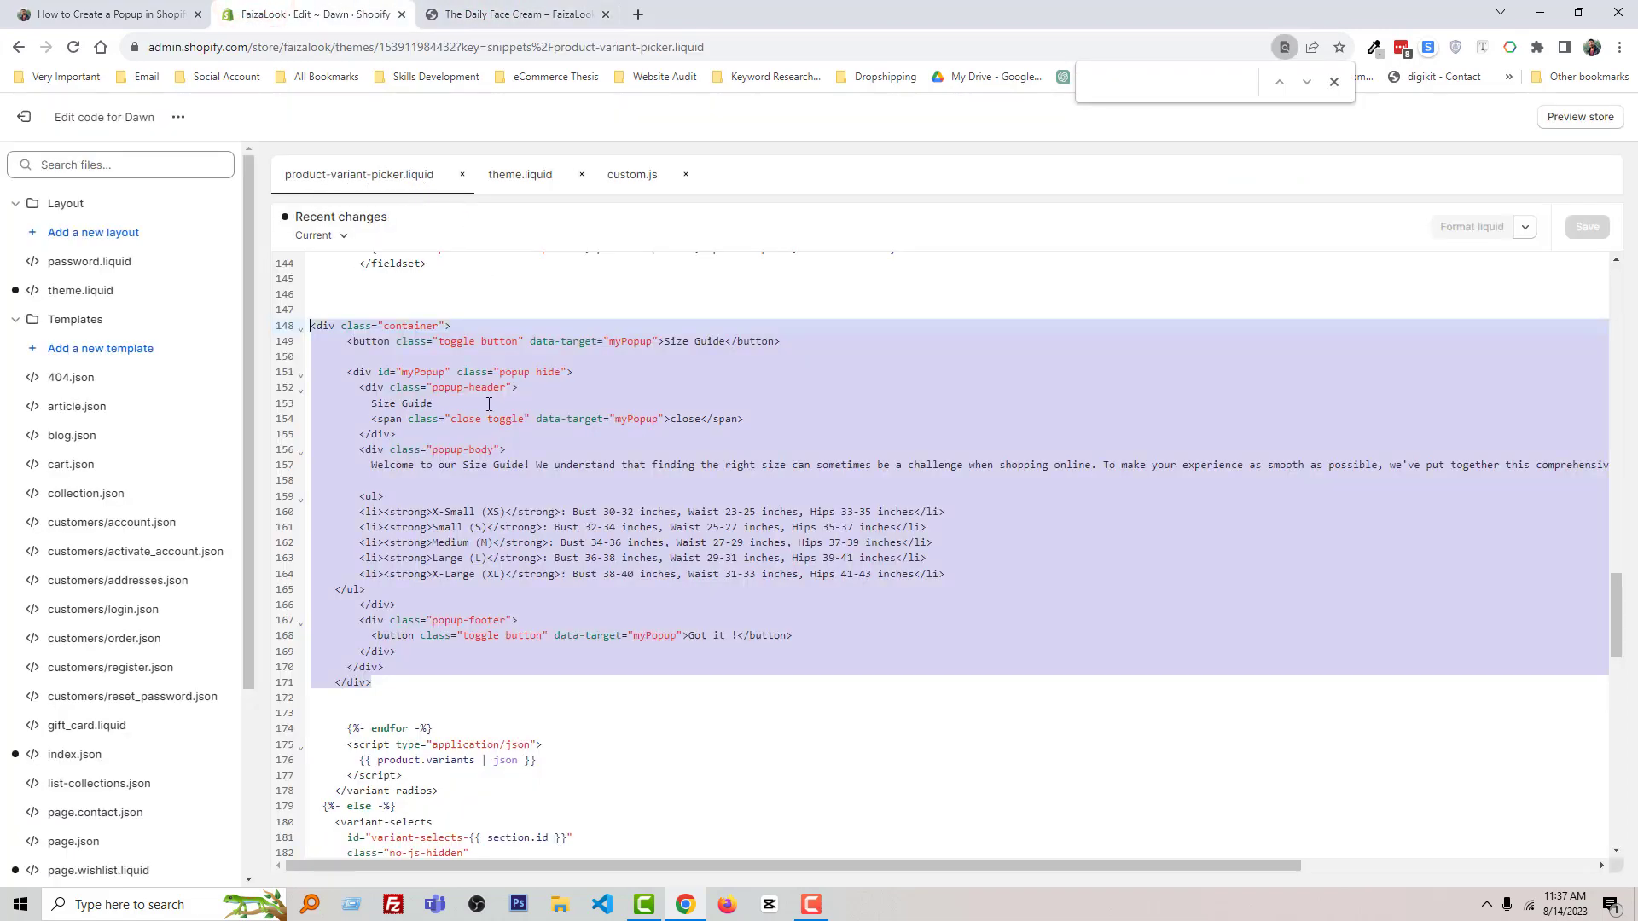
click(373, 683)
drag(374, 682, 310, 326)
- Select the custom.js toggle script and compare it with the tutorial and product page
click(620, 180)
drag(512, 537, 461, 422)
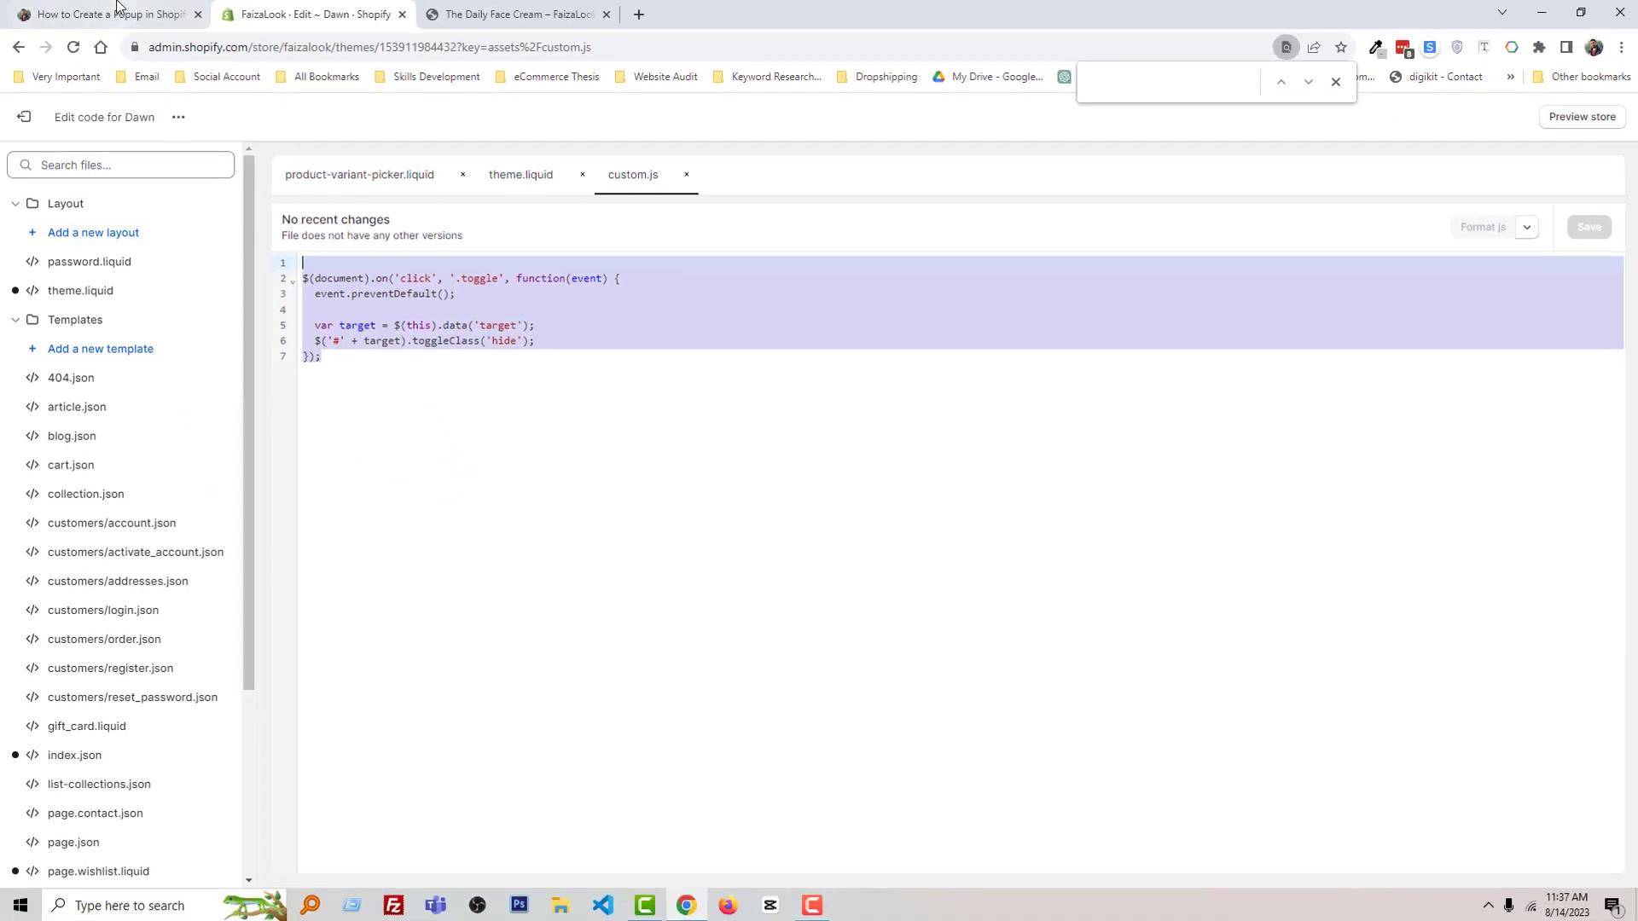
click(122, 11)
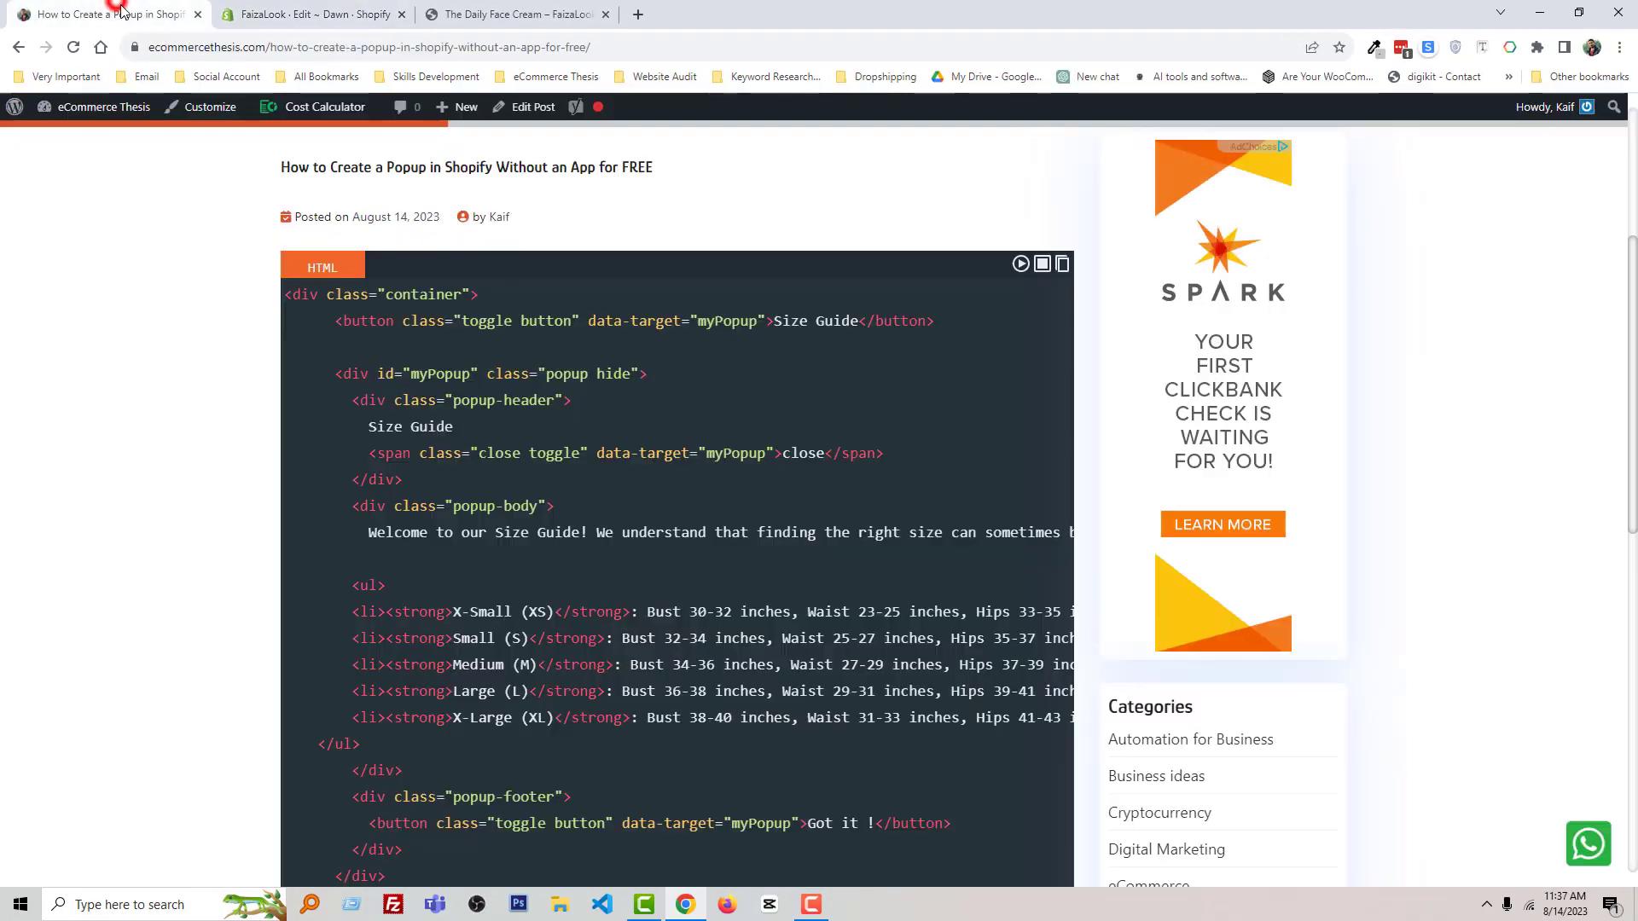
scroll(641, 512, down, 8)
scroll(639, 511, up, 1)
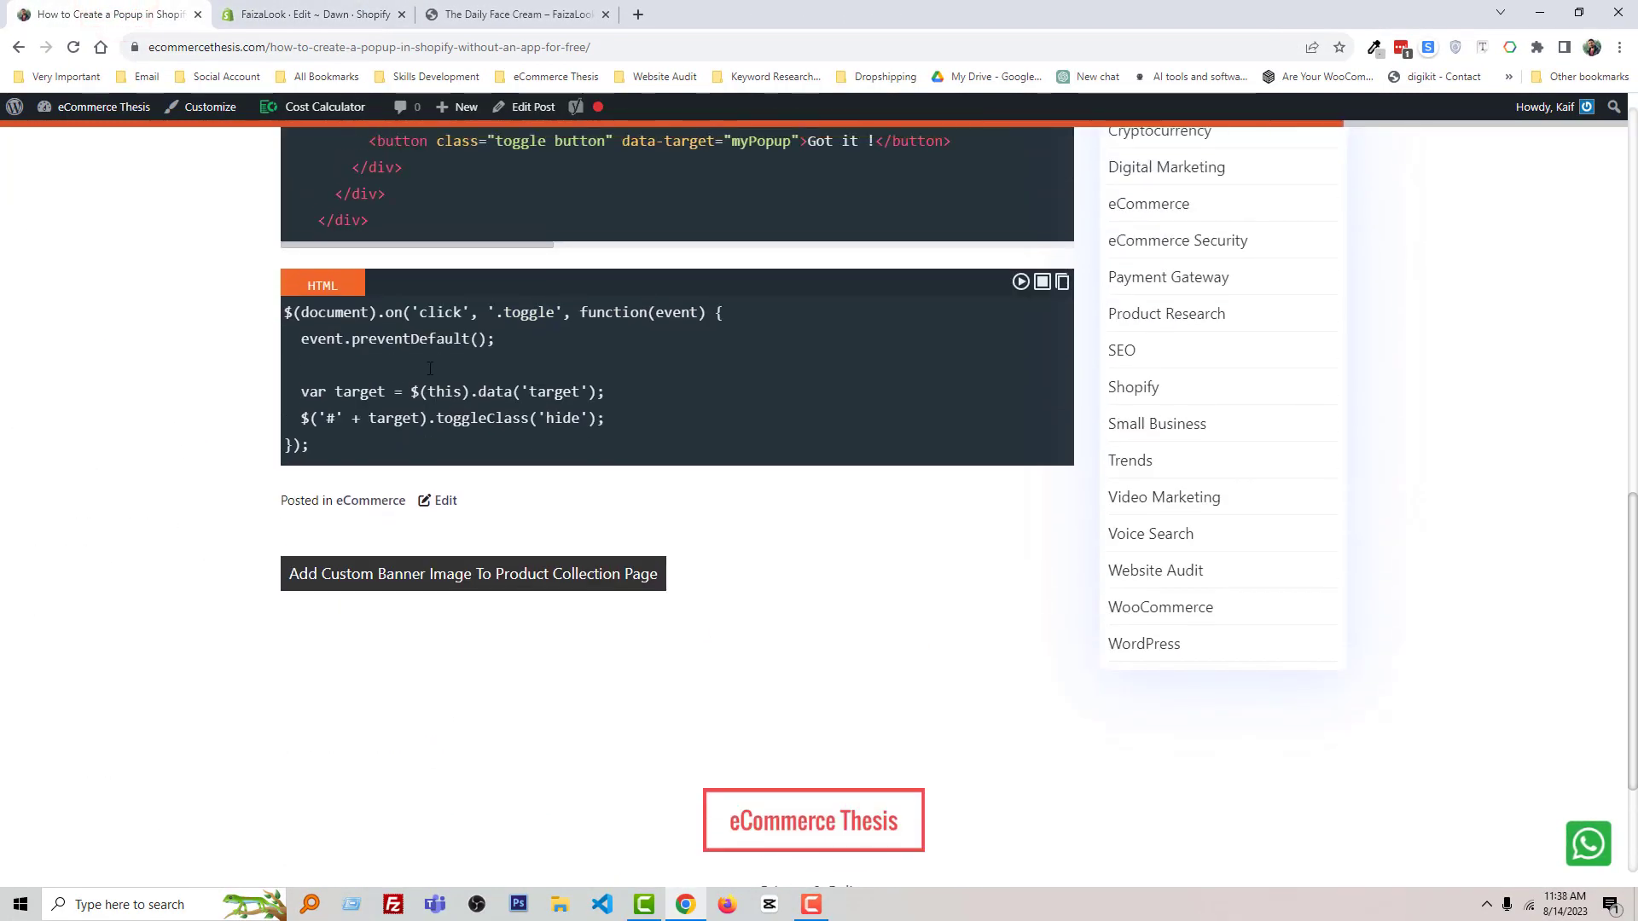
scroll(639, 448, up, 1)
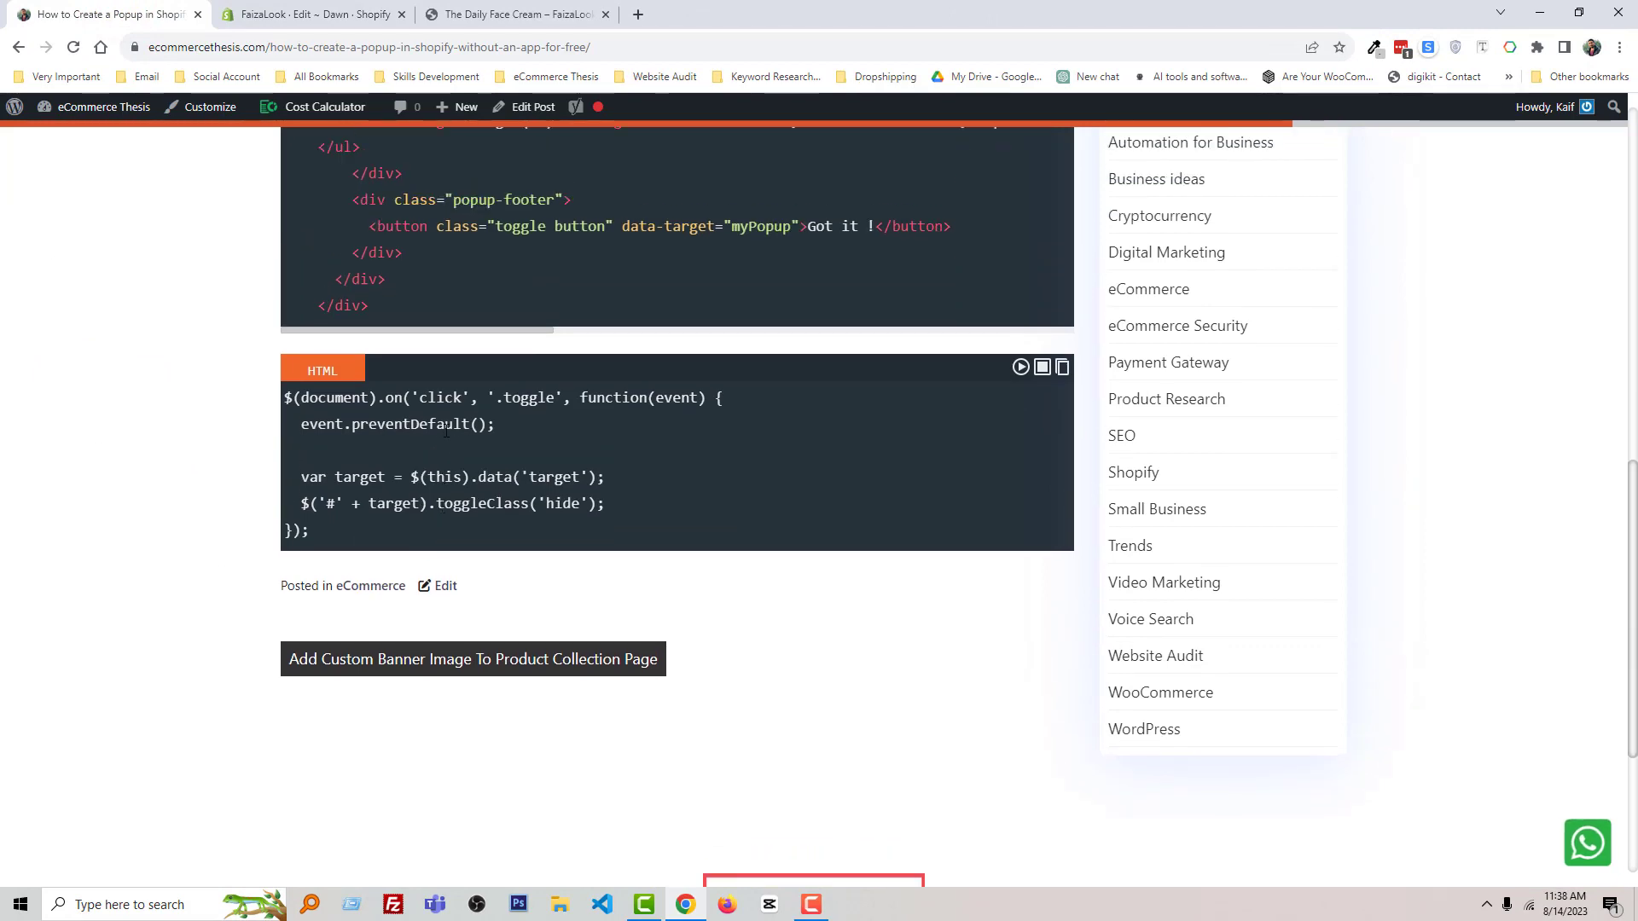
click(499, 15)
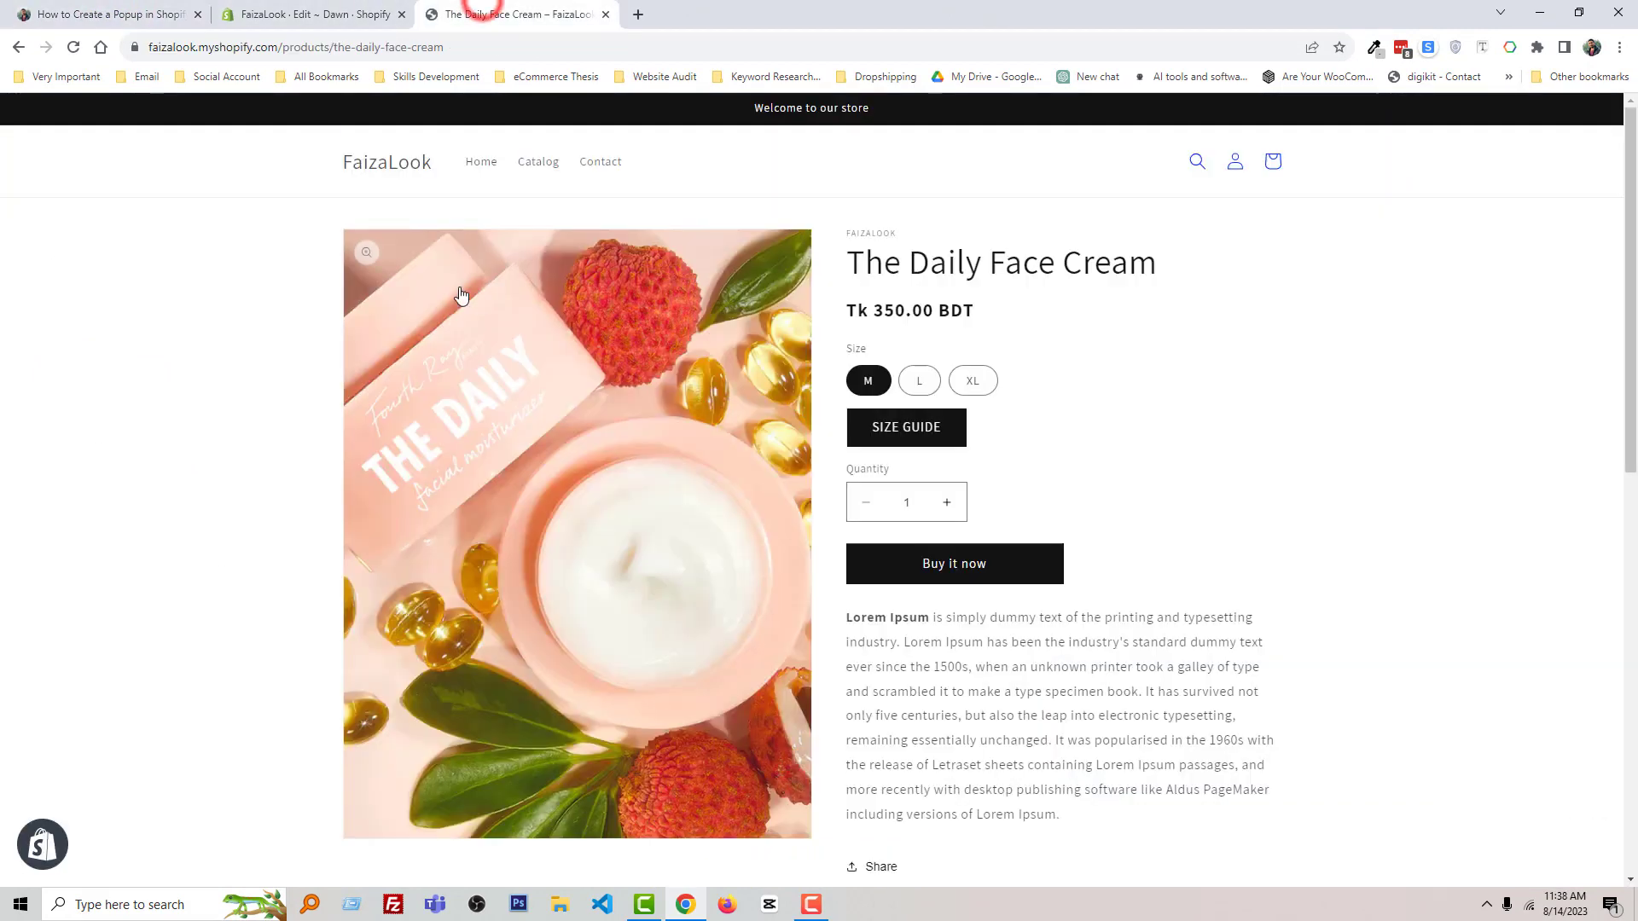
- Compare product-variant-picker.liquid with the tutorial's HTML and JavaScript snippets
click(295, 14)
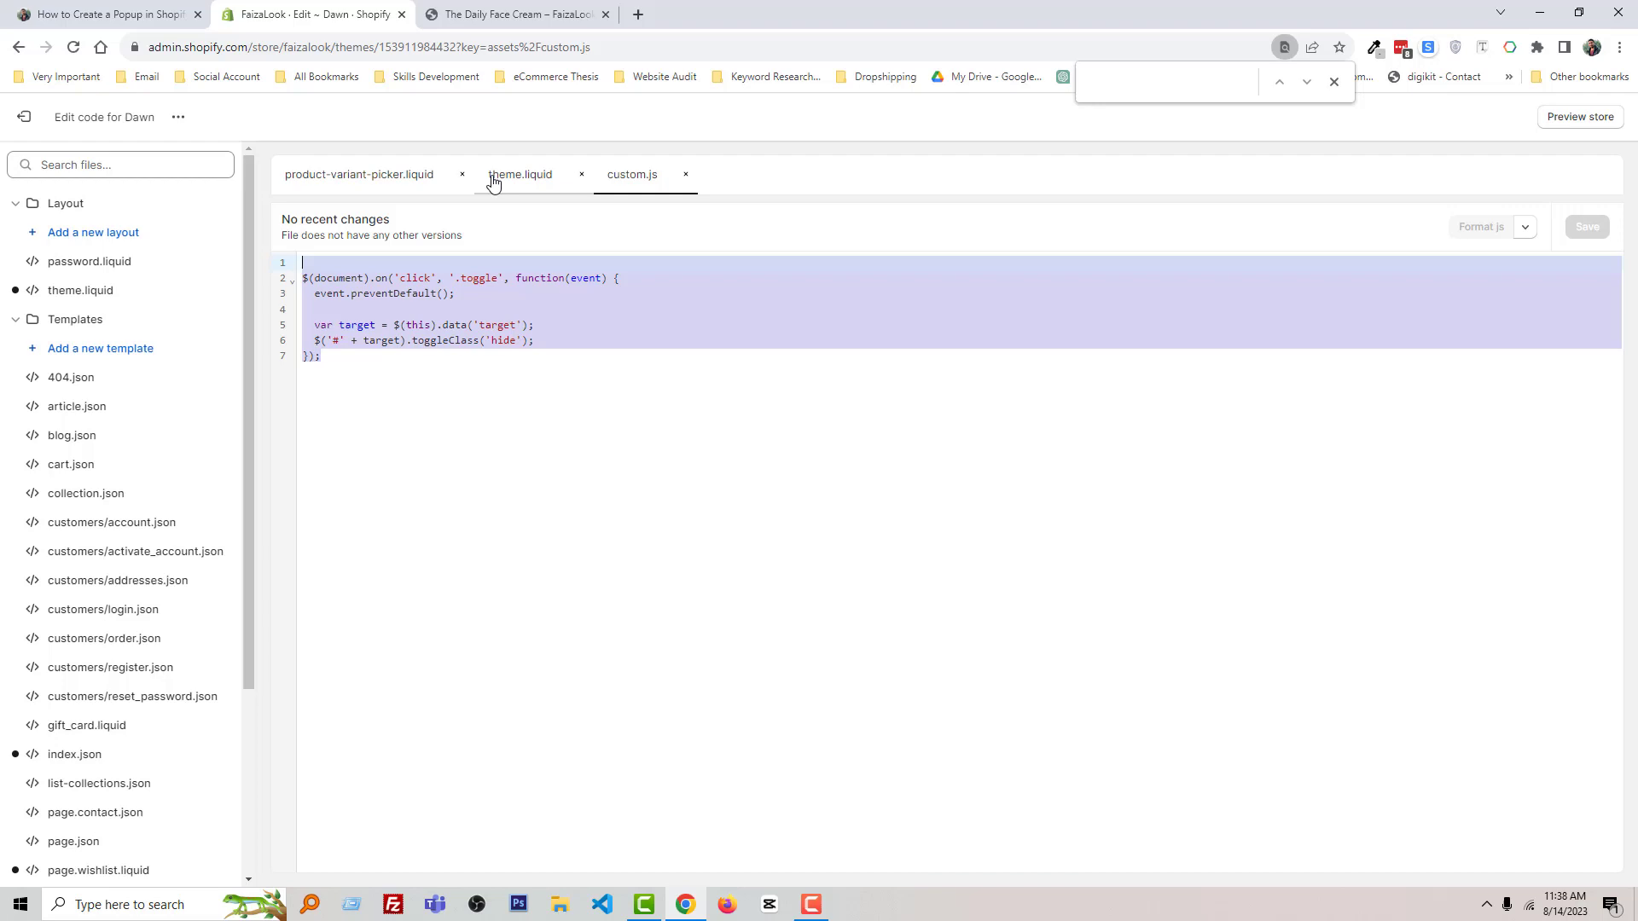
click(358, 180)
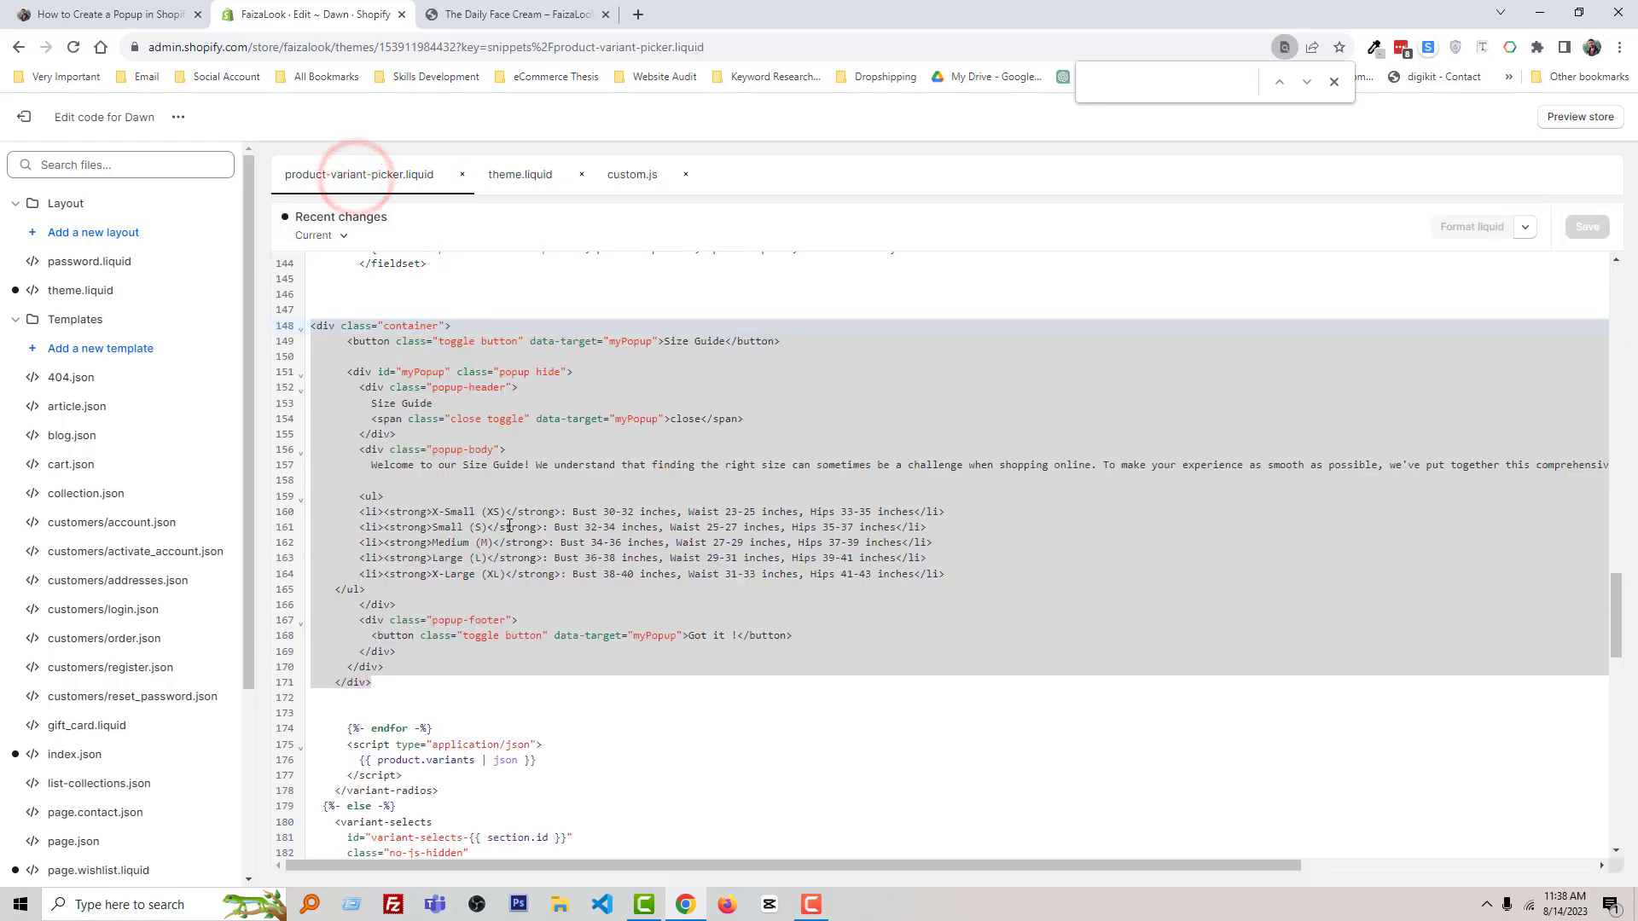
scroll(509, 526, up, 3)
scroll(510, 525, up, 5)
scroll(509, 525, up, 5)
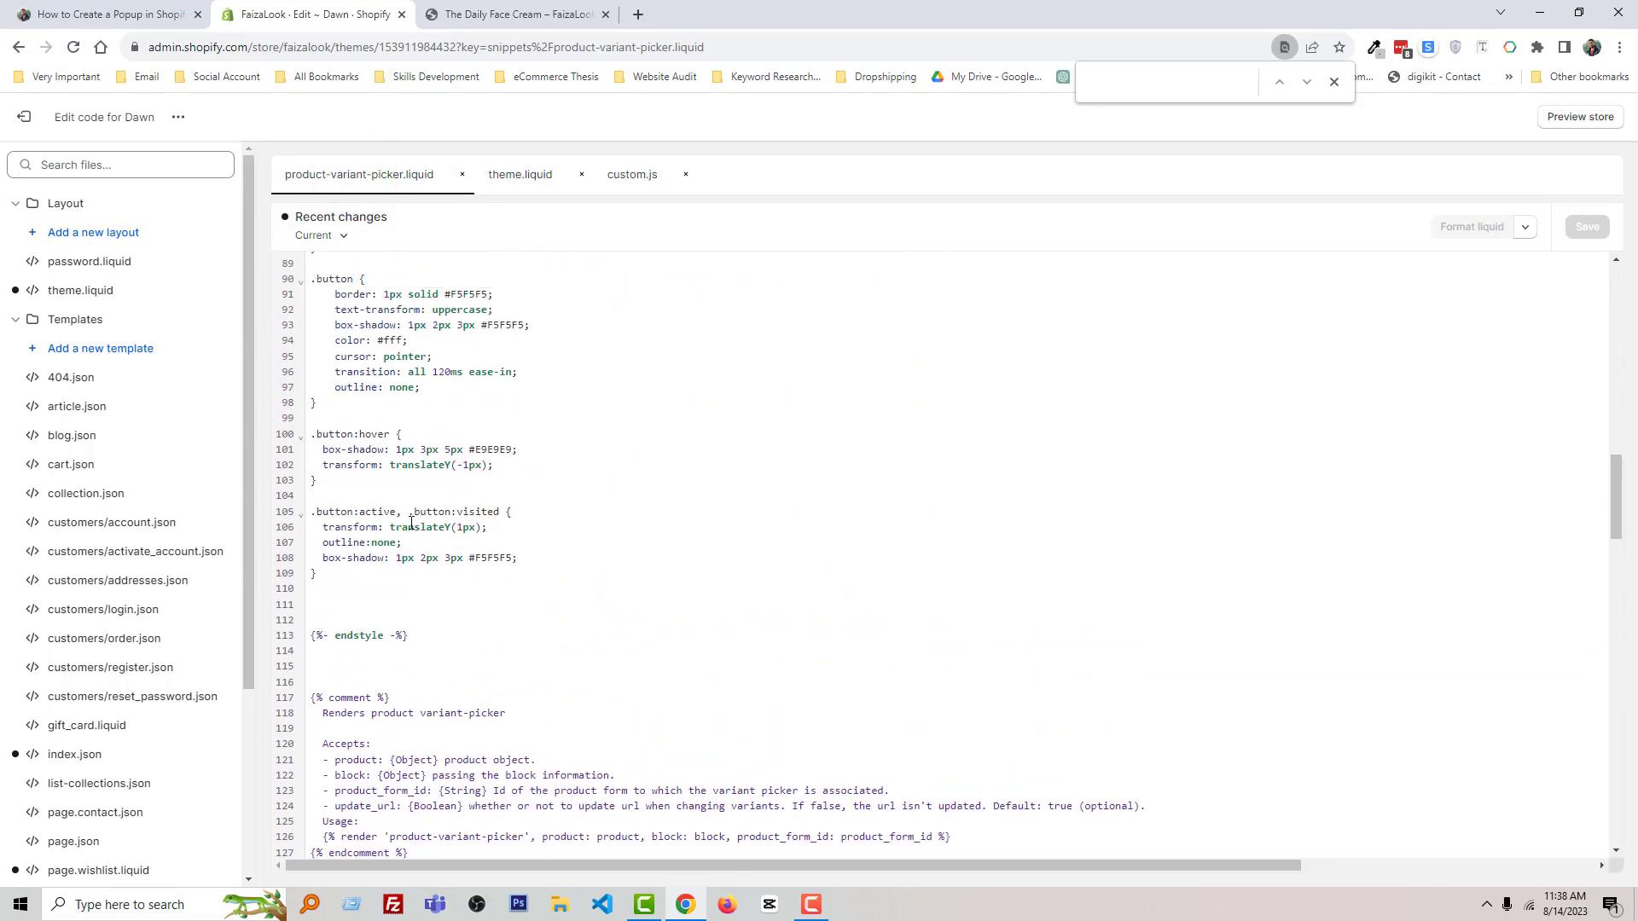
click(109, 14)
scroll(512, 512, down, 5)
scroll(511, 512, down, 5)
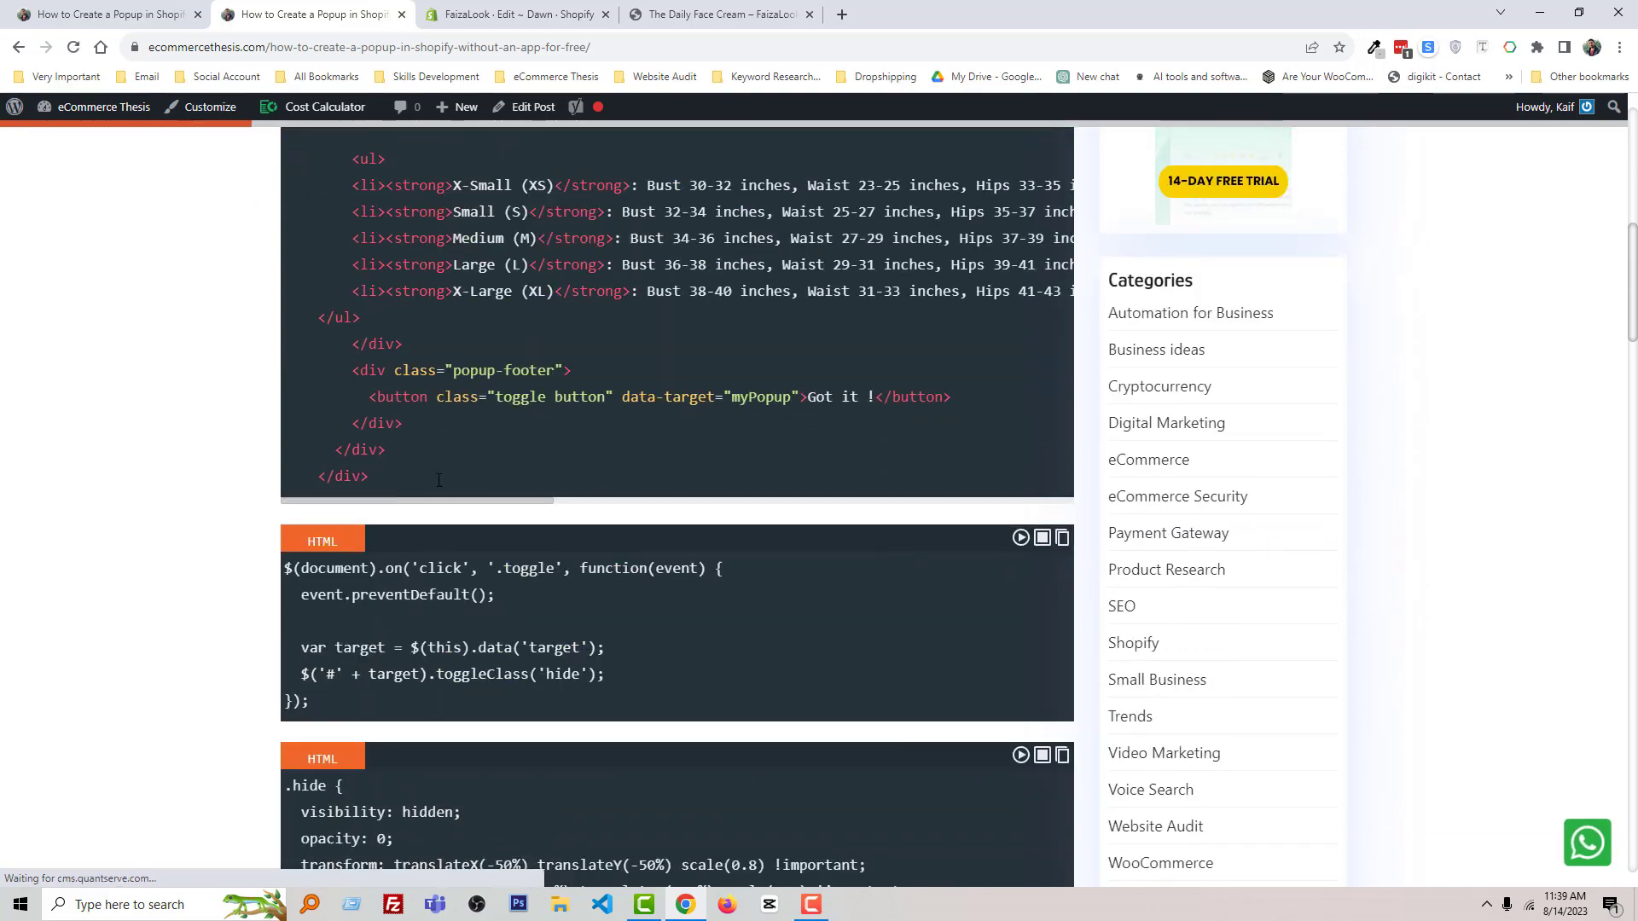
scroll(512, 513, down, 5)
scroll(512, 511, down, 5)
scroll(512, 512, up, 8)
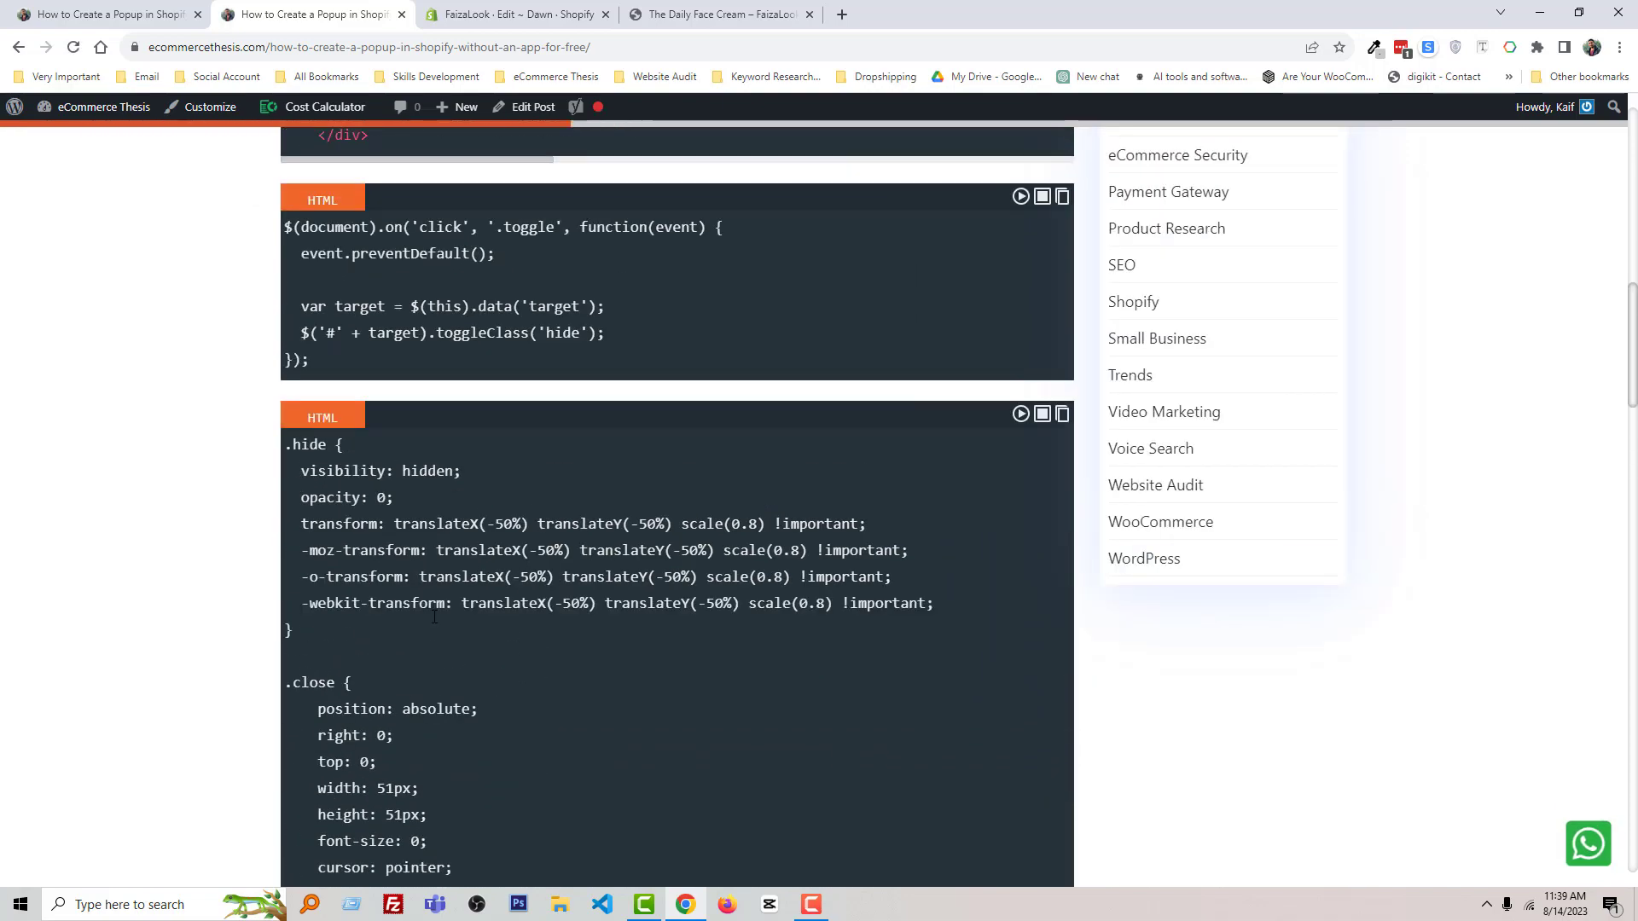
scroll(512, 511, up, 8)
scroll(512, 512, up, 5)
scroll(511, 511, down, 2)
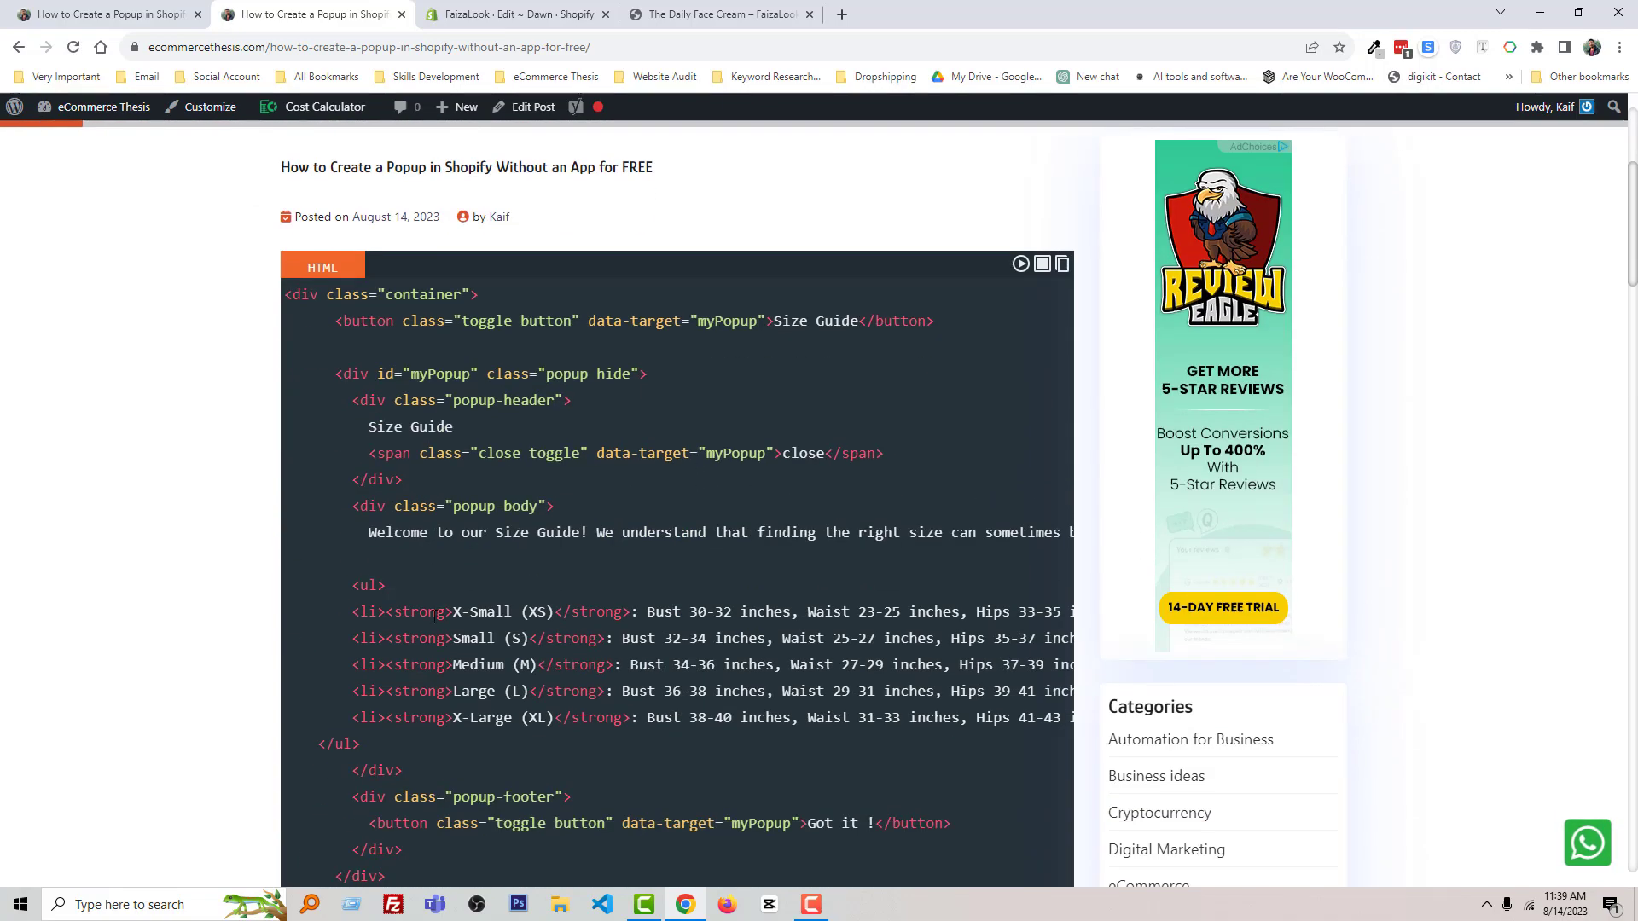
scroll(512, 512, down, 8)
scroll(512, 512, down, 6)
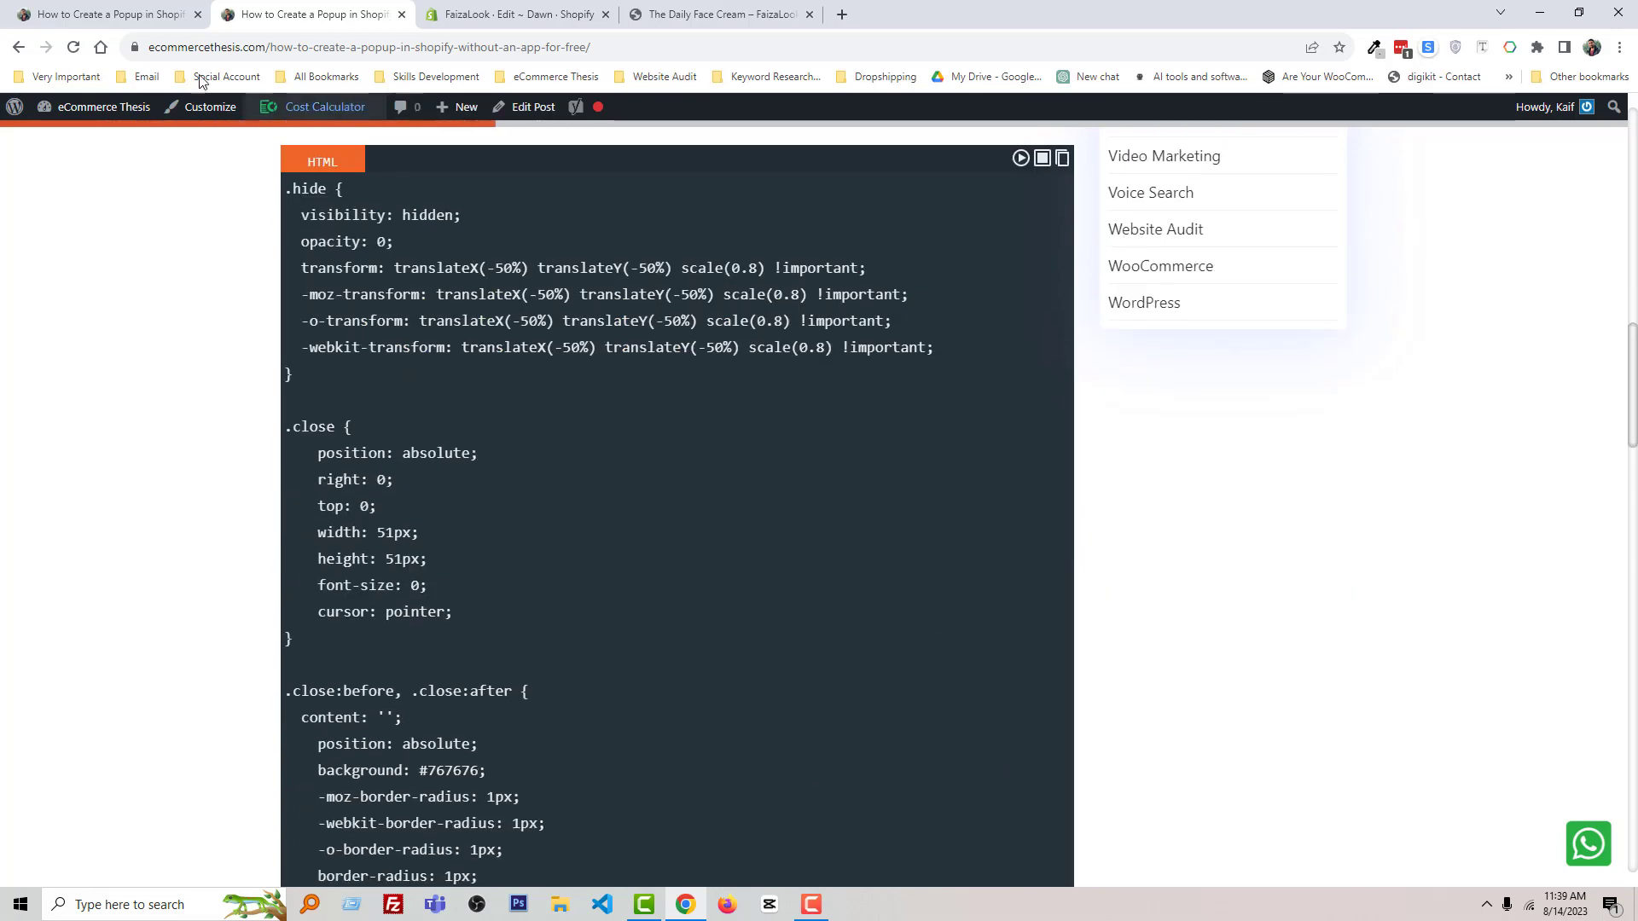
click(71, 13)
click(679, 15)
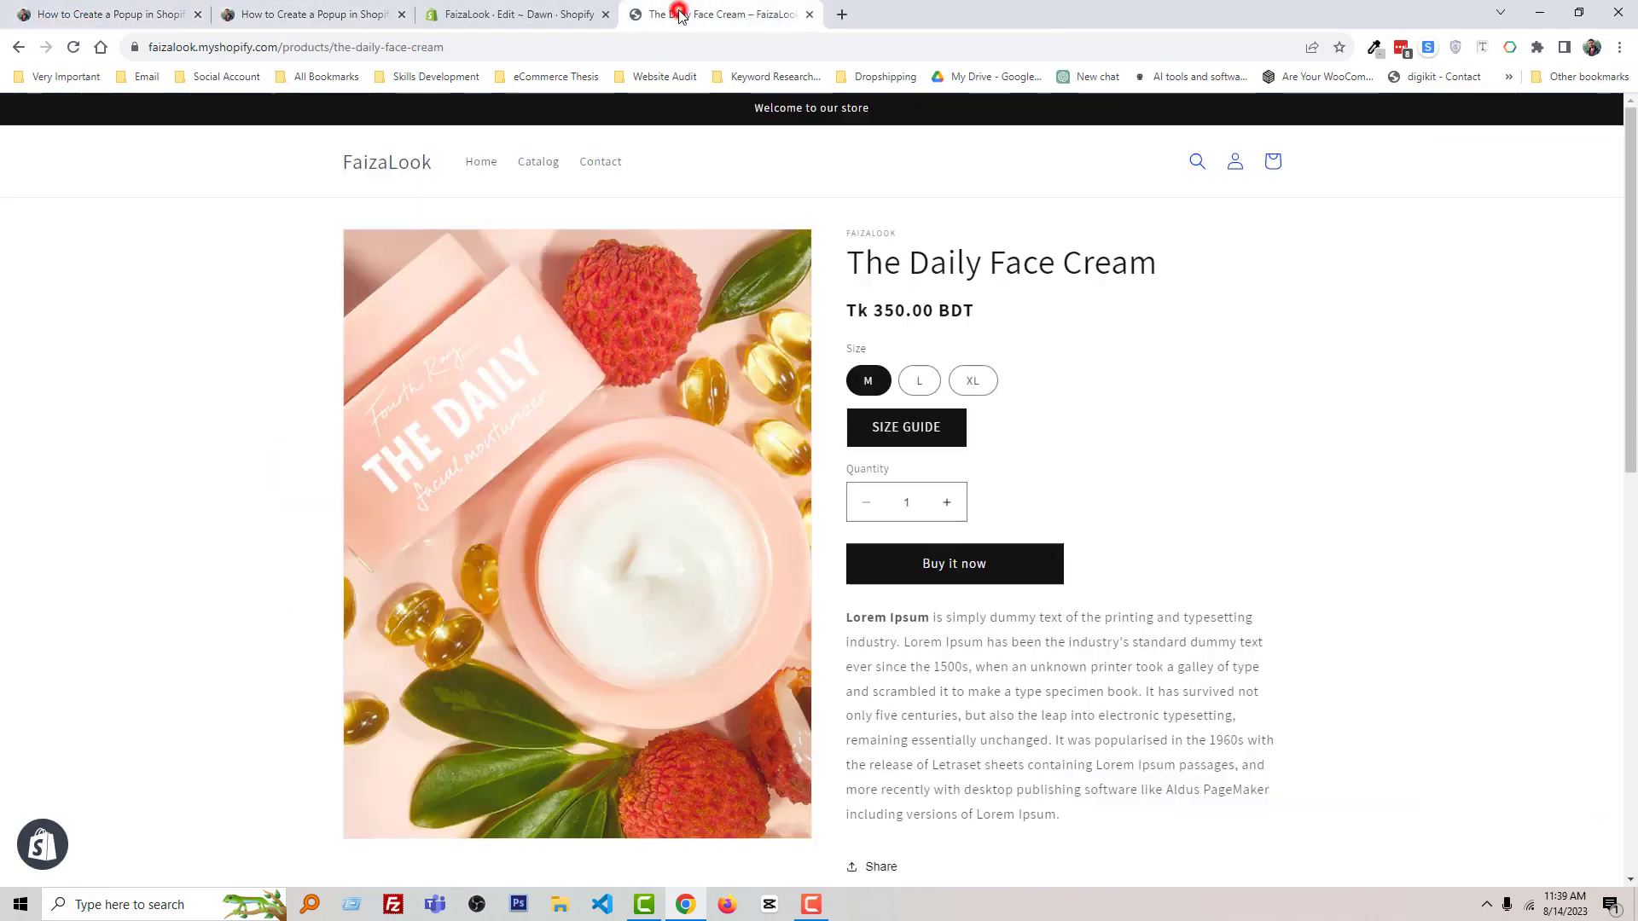
click(193, 530)
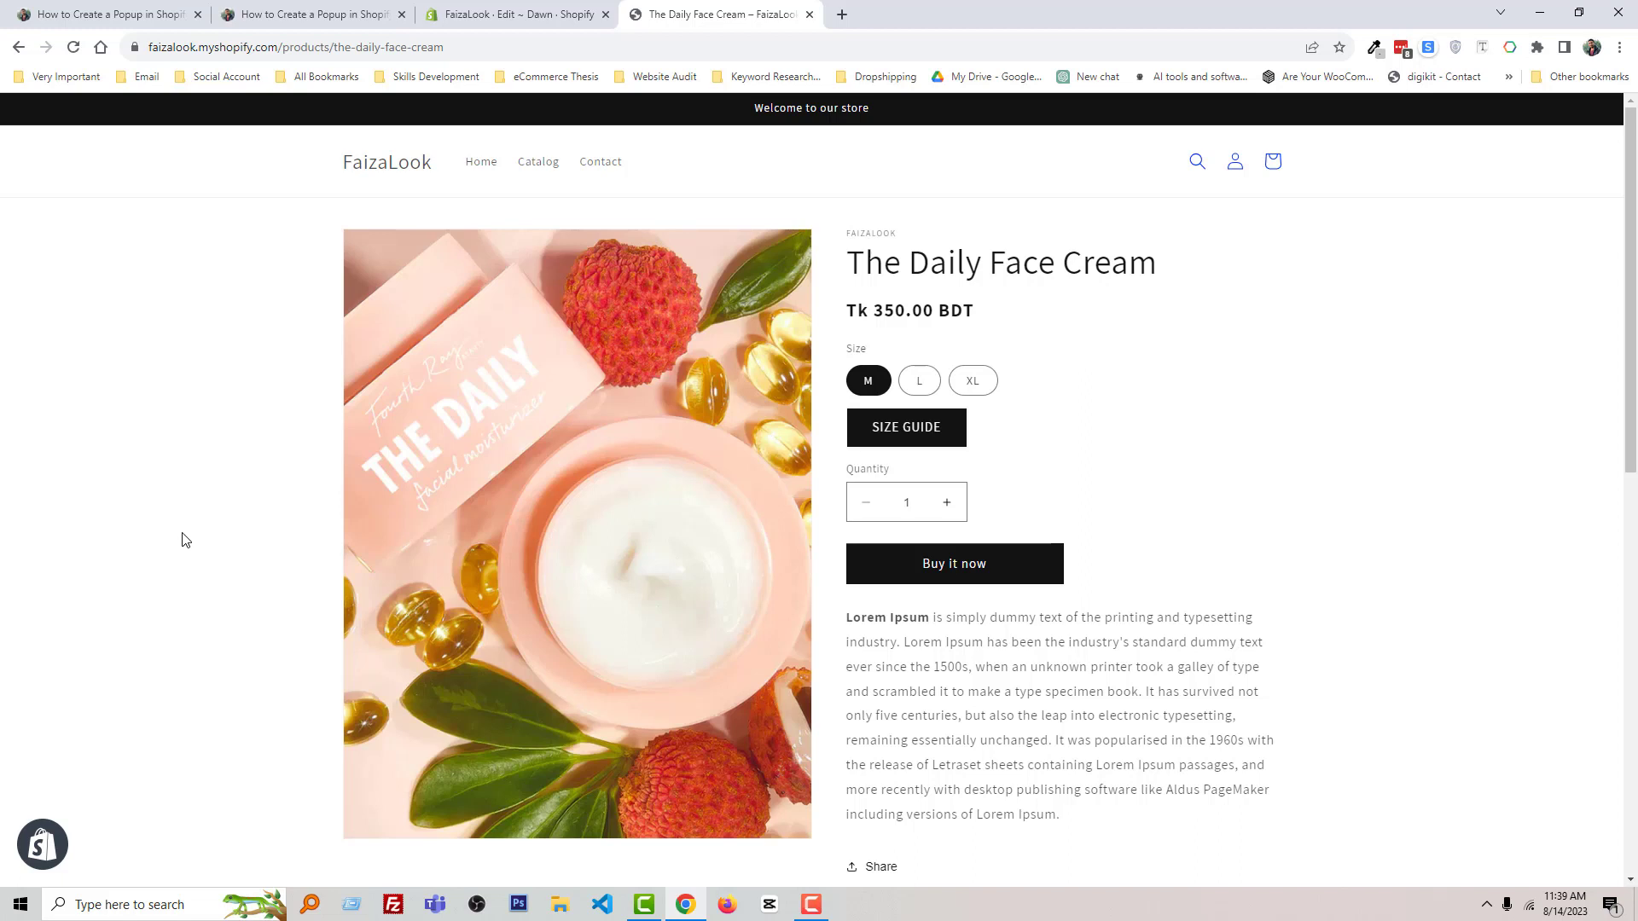
click(115, 13)
scroll(397, 621, up, 10)
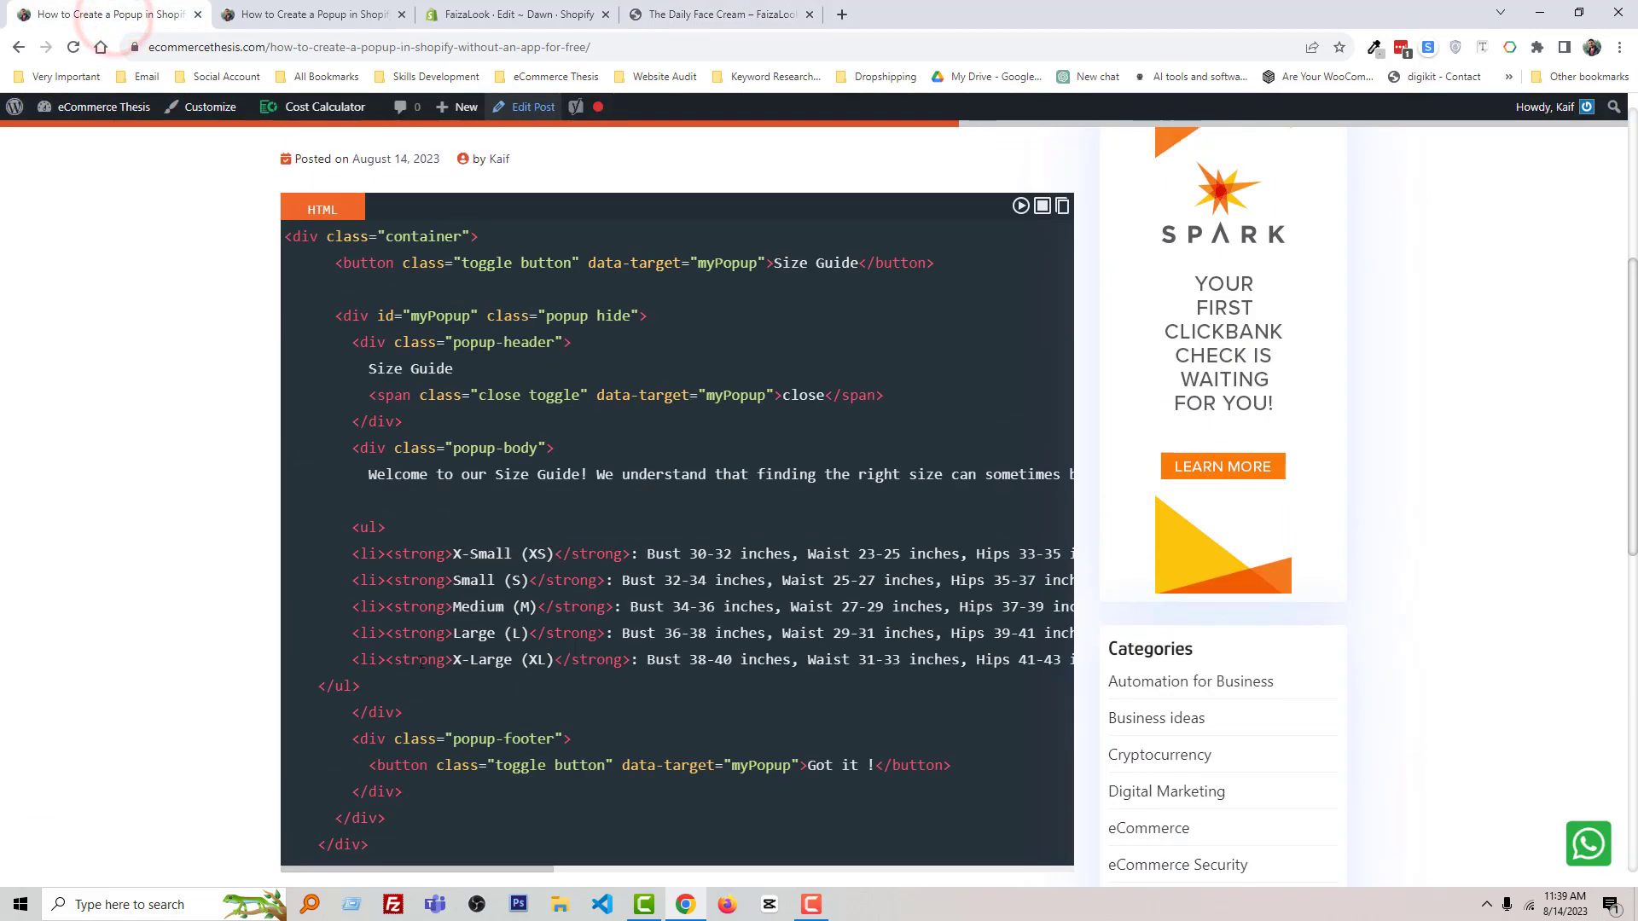
click(720, 15)
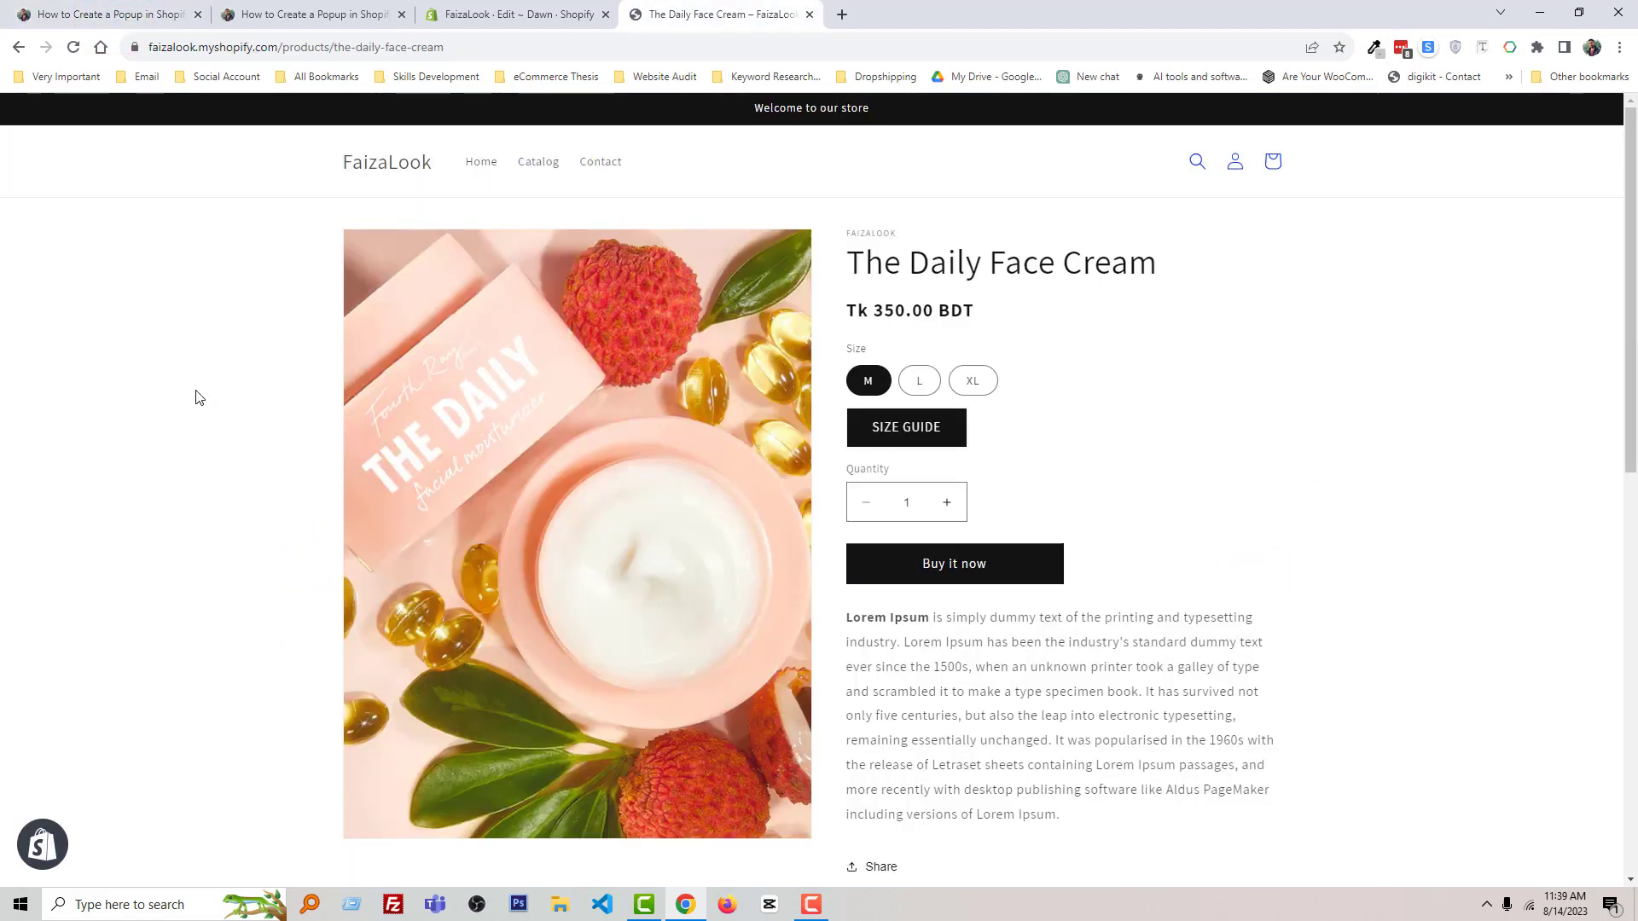